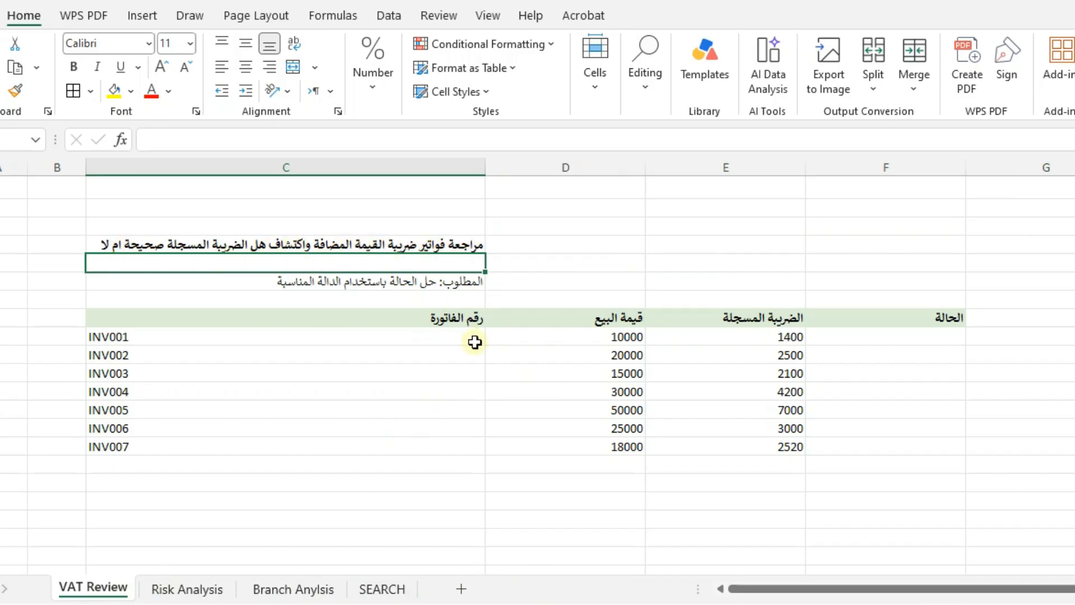
Step: Start an IF formula in INV001's status cell F9 that tests whether the recorded tax equals the sale value times 14%: E9=(D9*14%)
click(626, 339)
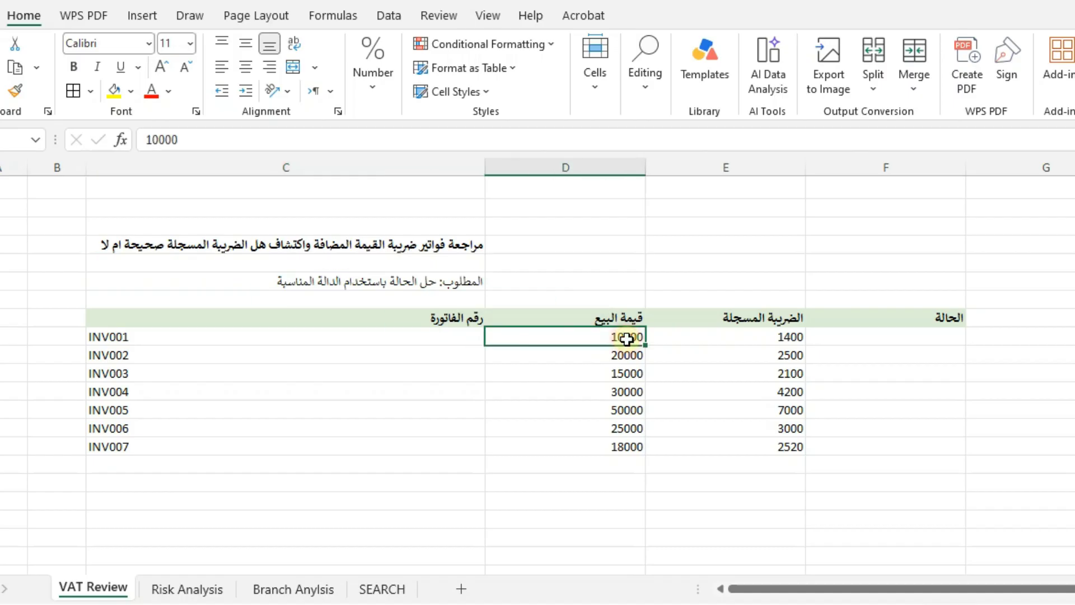
click(744, 335)
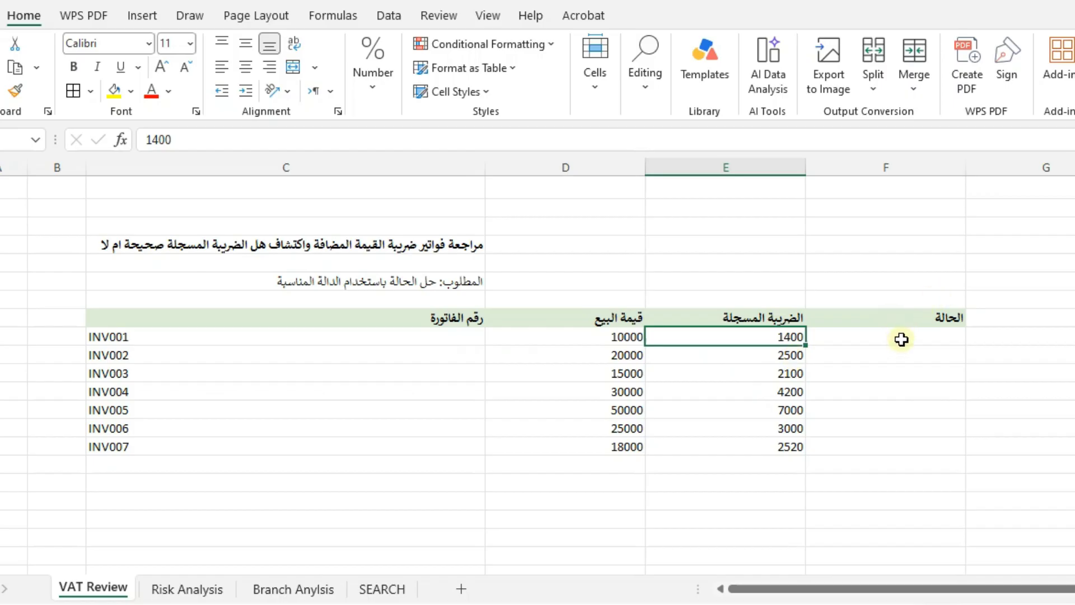
click(901, 340)
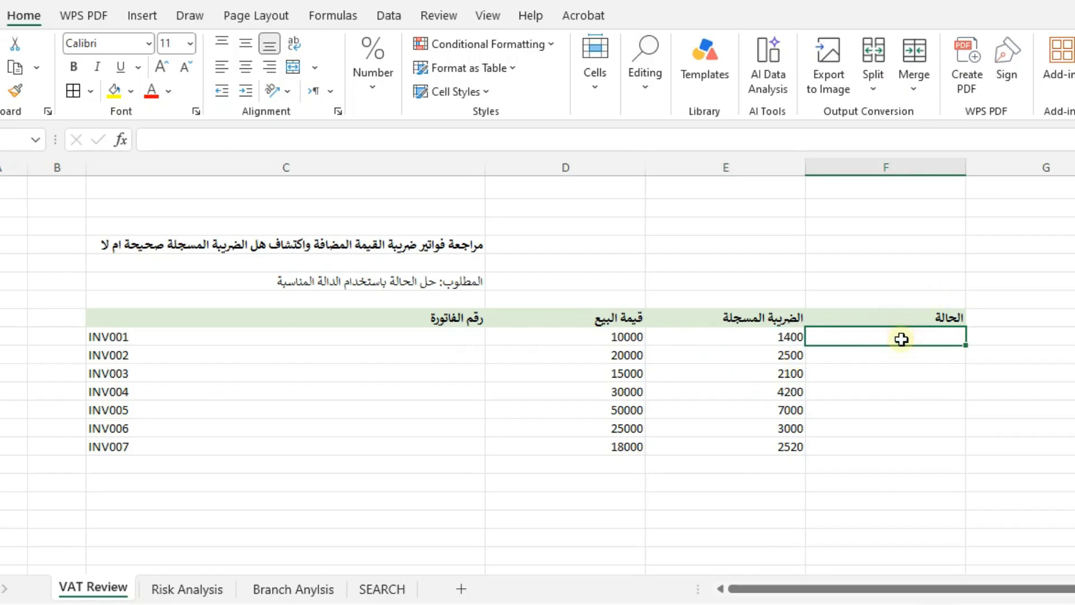
text(=)
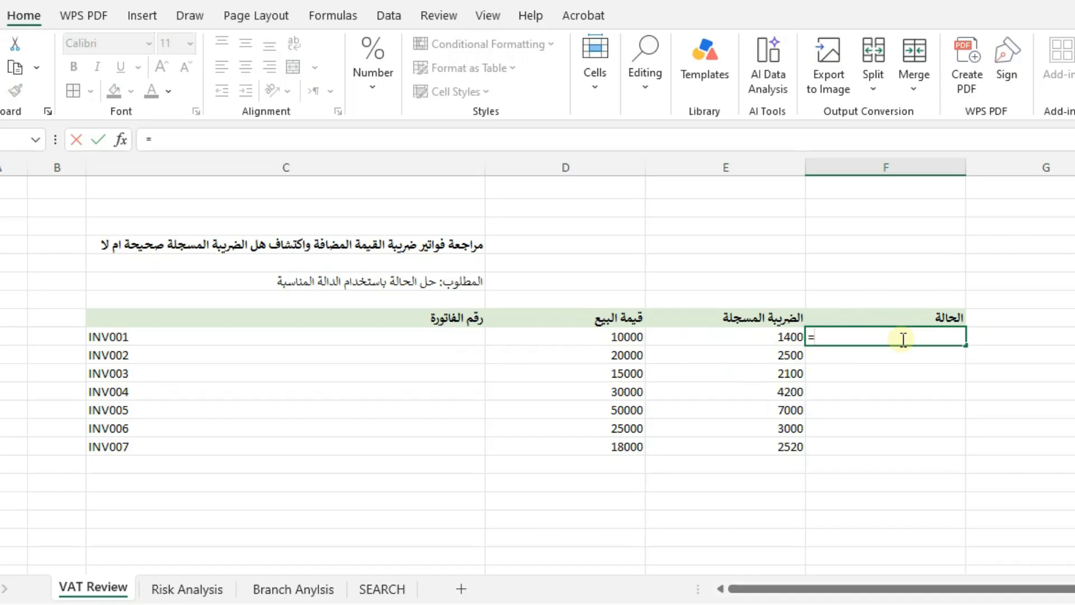
text(if)
key(Tab)
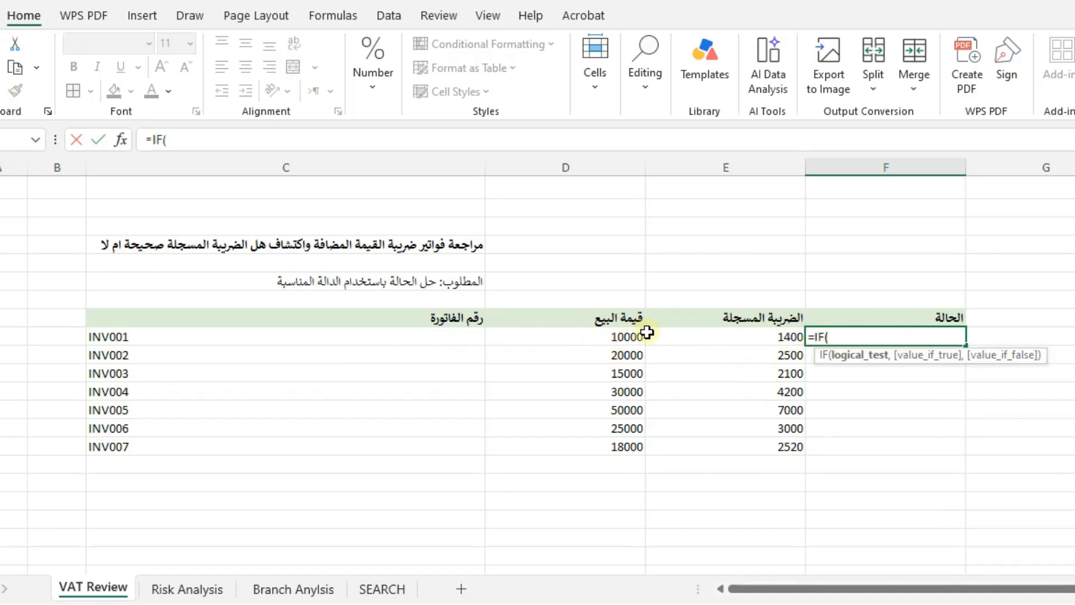
click(692, 336)
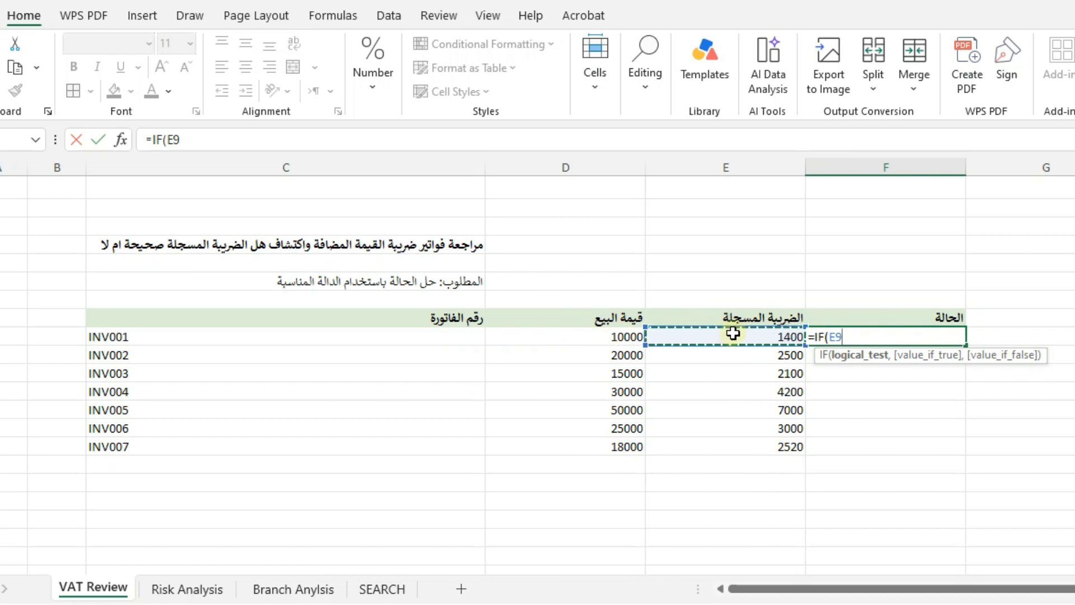
text(=)
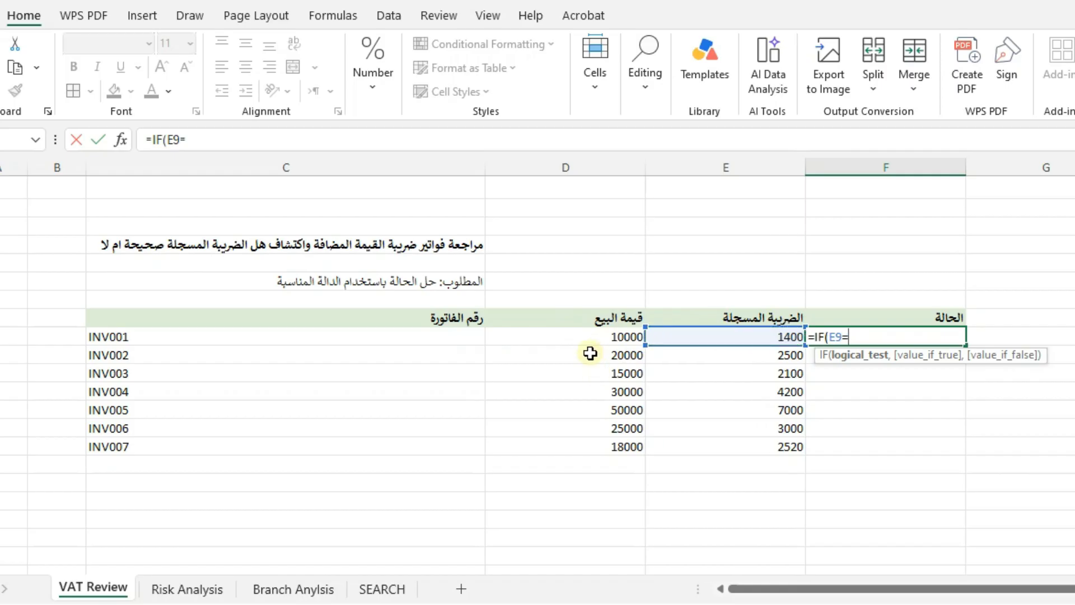
text(()
click(602, 337)
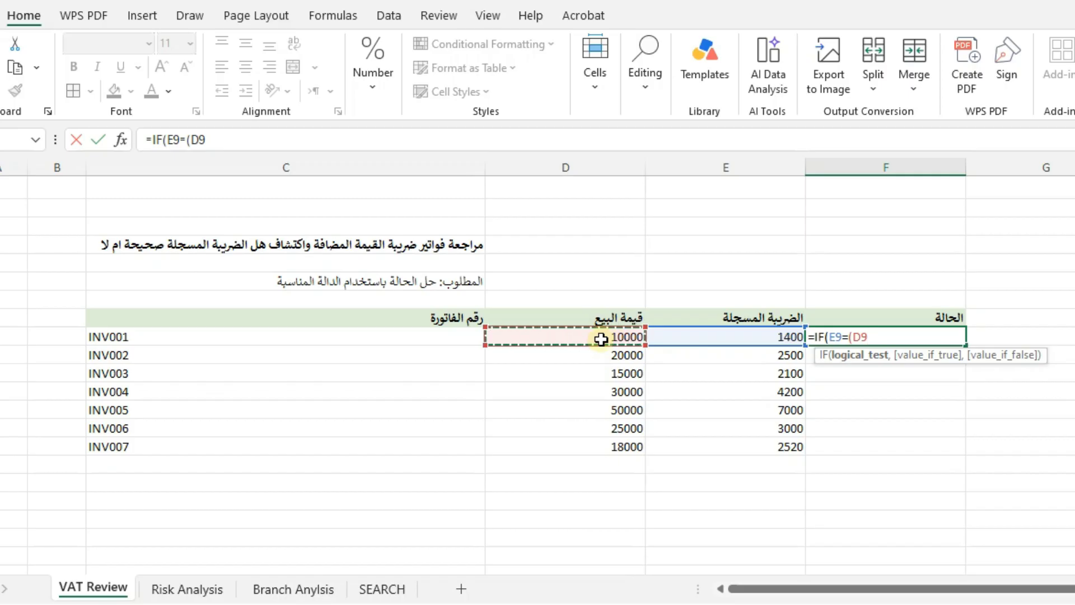
text(*)
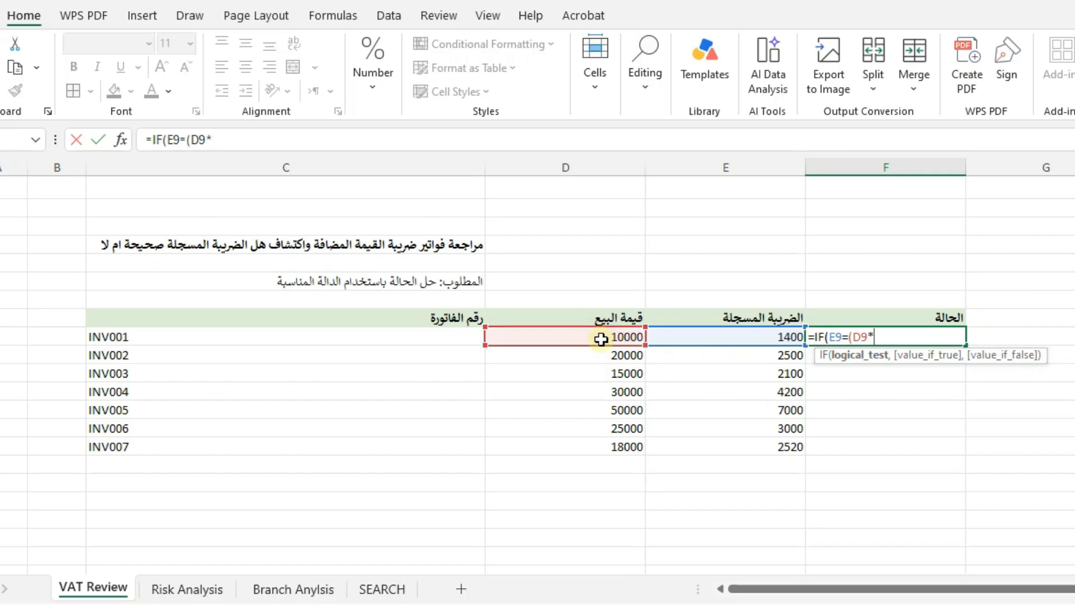
text(14%),)
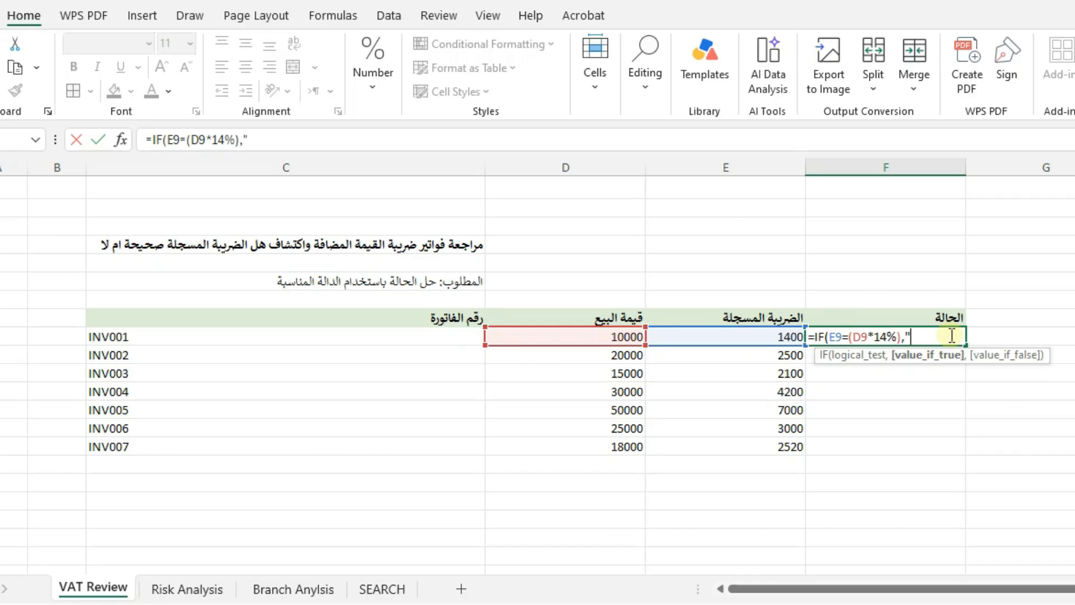
Step: Complete the F9 formula to return "صحيح" when the test is true and "مراجعة" when it is false, accepting the closing-bracket correction
text(صحيح",)
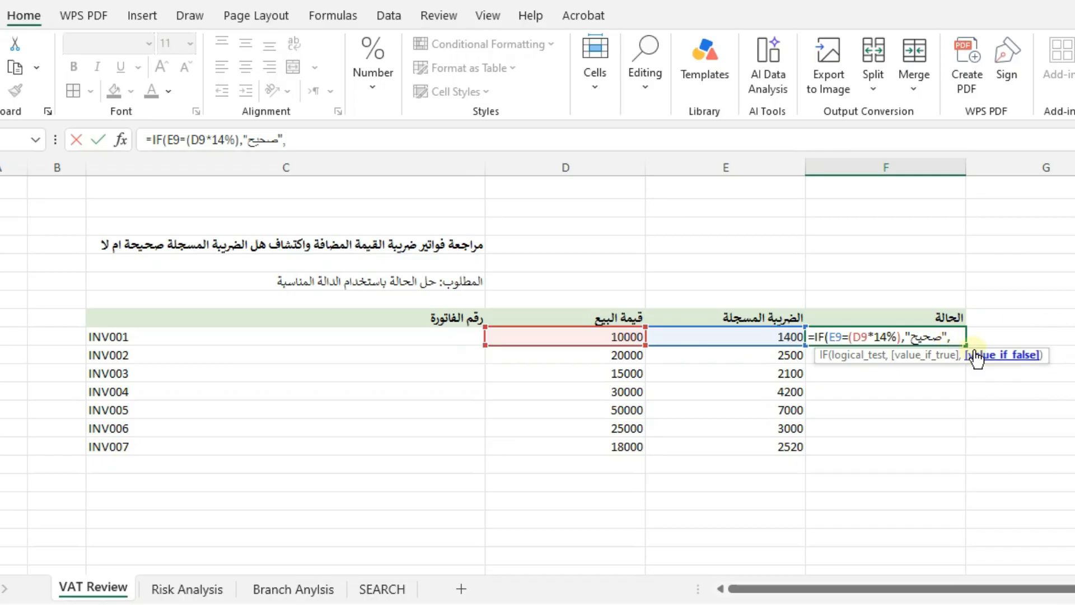
text("مراجع)
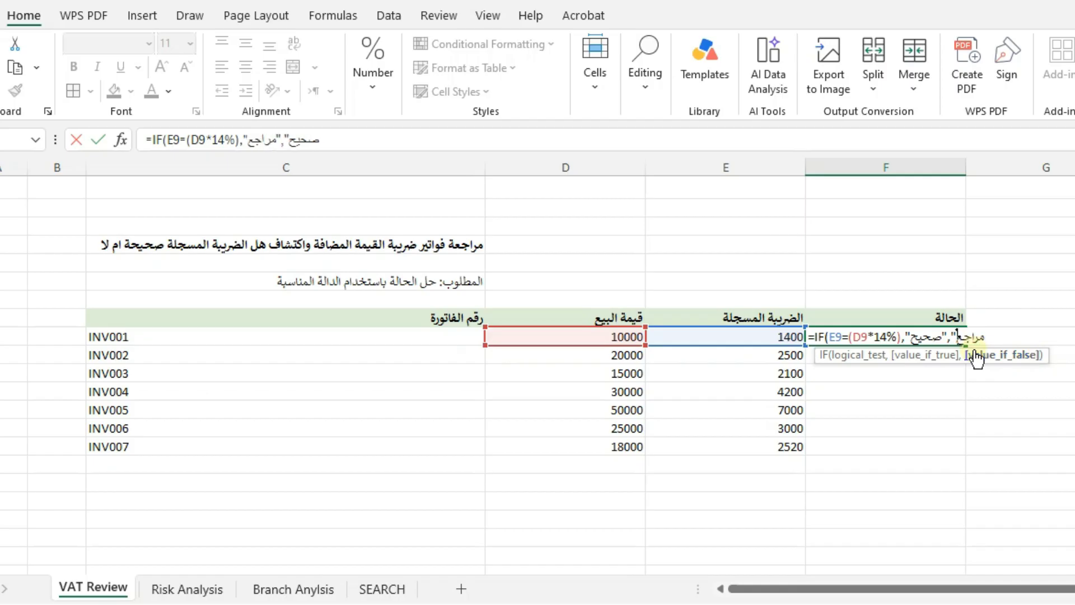
text(ة)
key(Return)
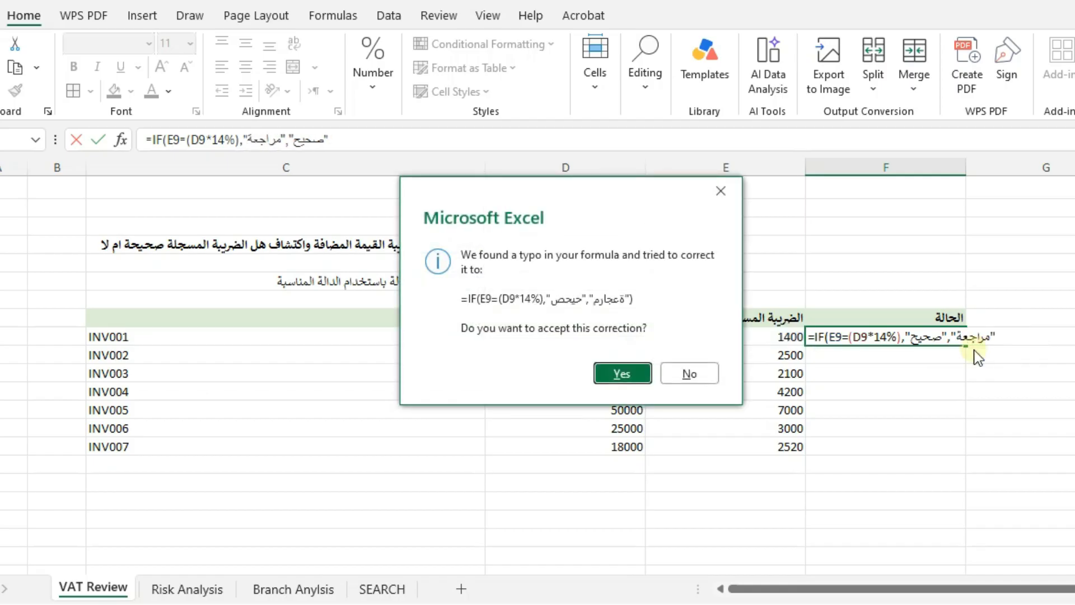
click(616, 378)
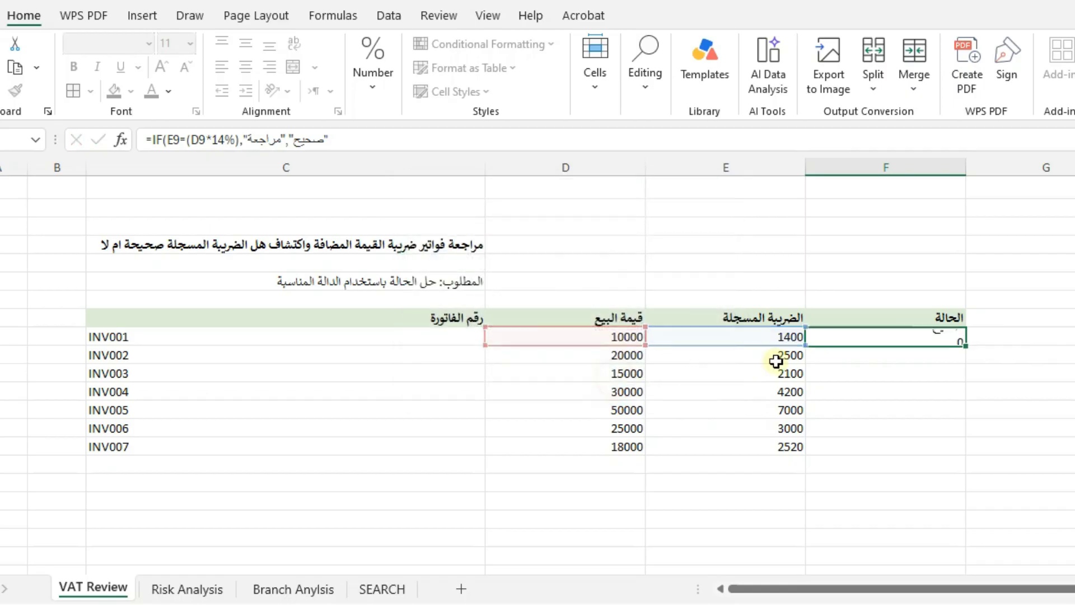
Step: Fill the F9 status formula down through INV007 and check the results for INV002, INV005 and INV006
click(955, 338)
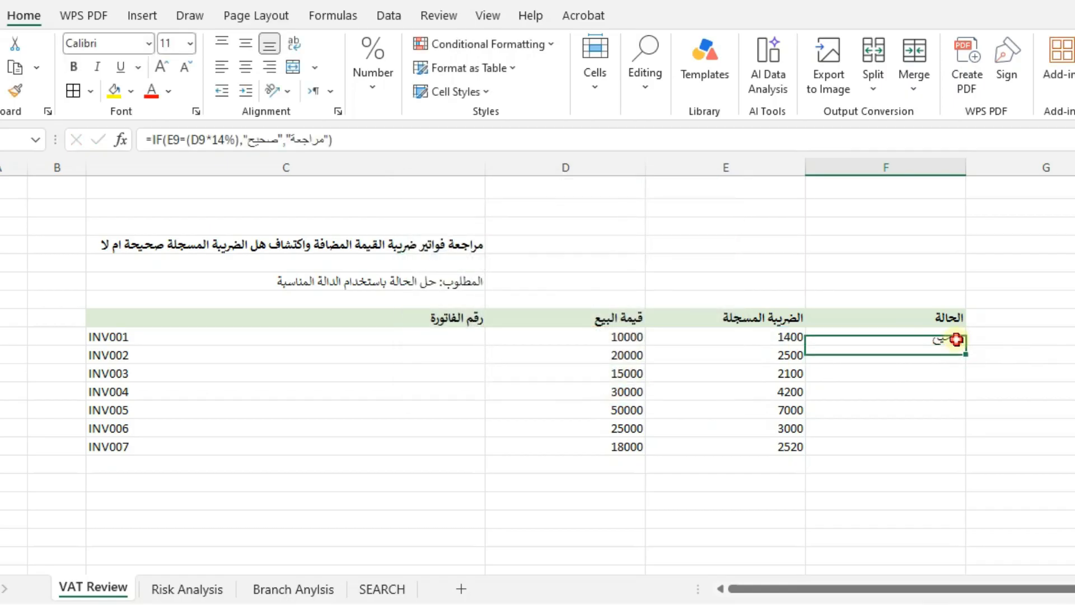
double_click(968, 345)
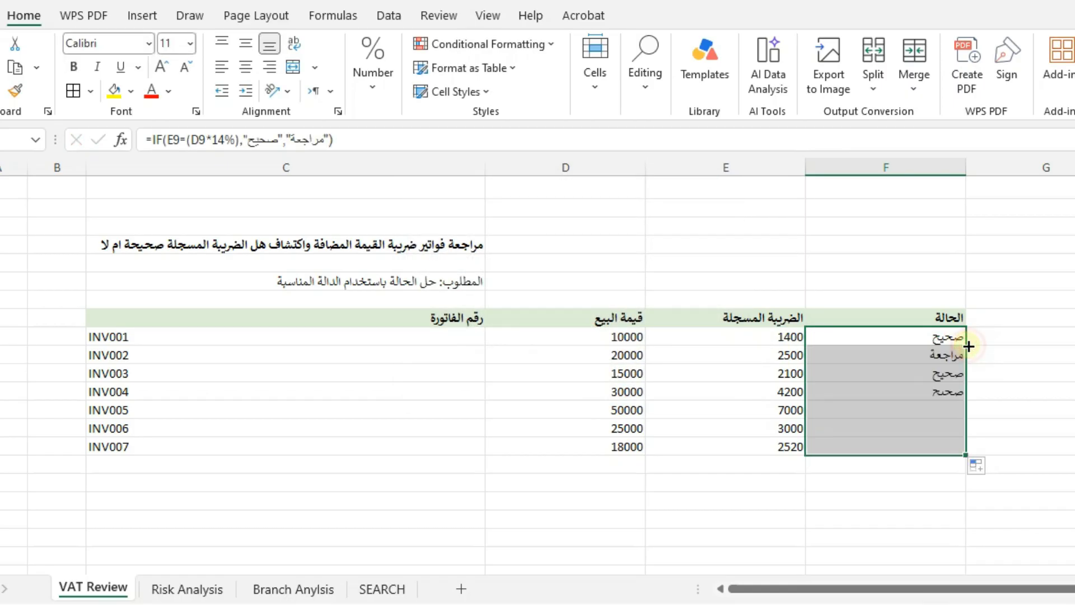
click(893, 408)
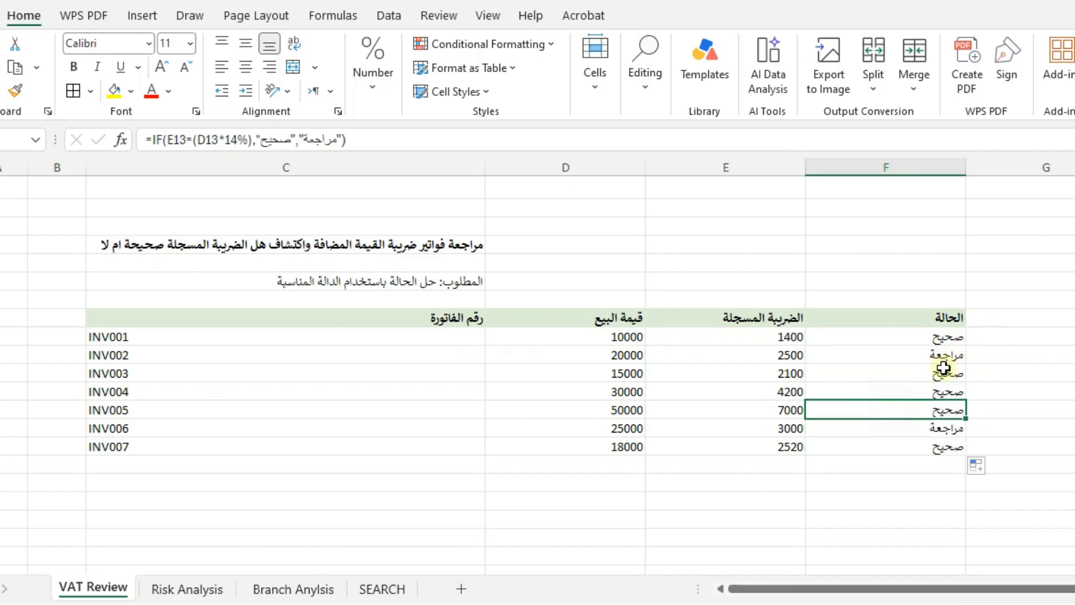
click(894, 354)
click(909, 430)
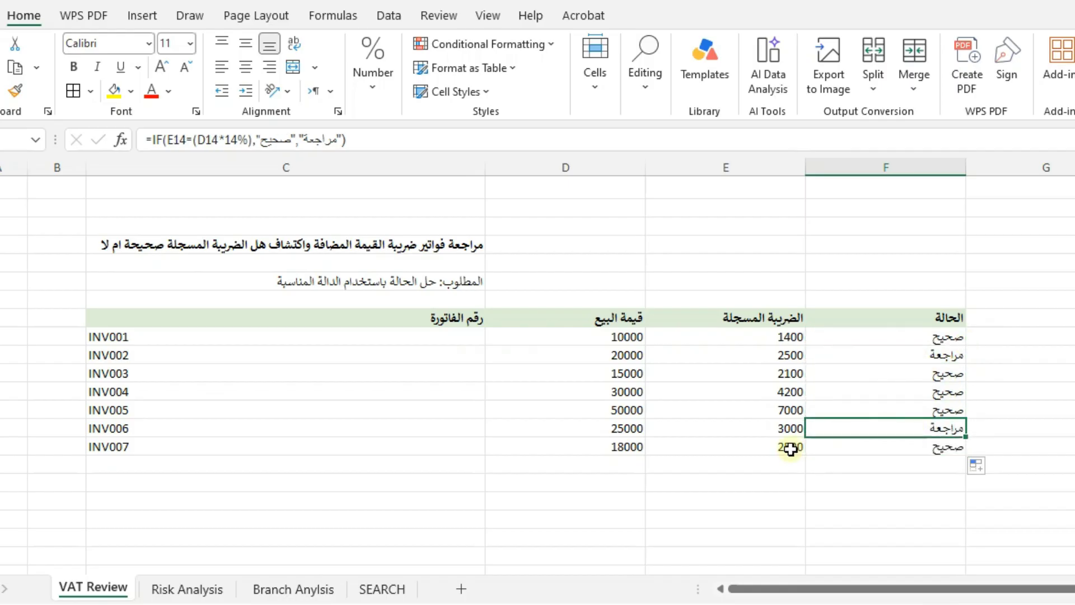
click(760, 432)
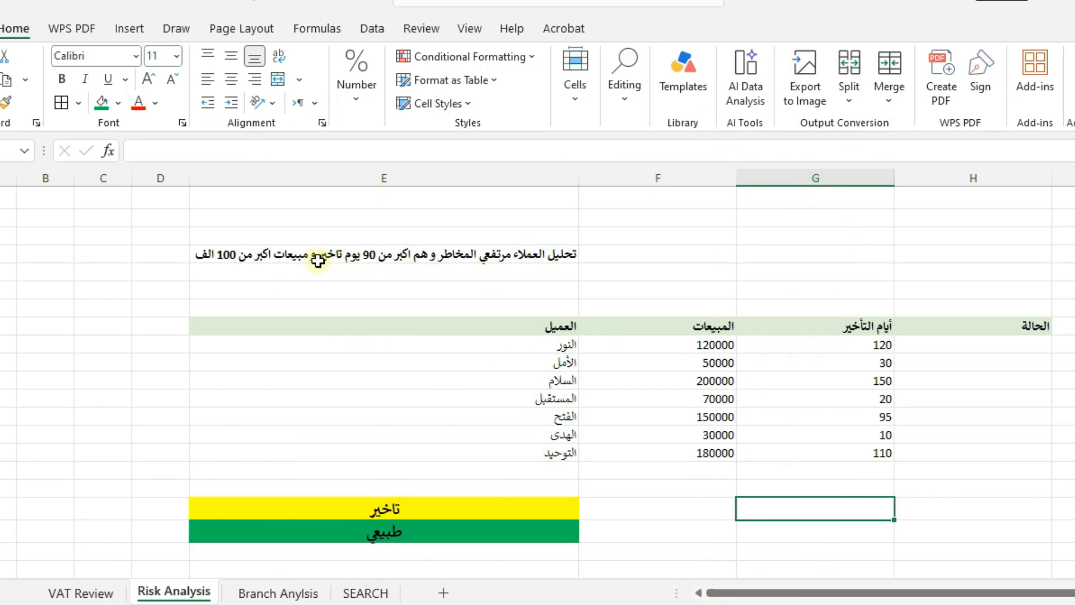
Step: On the Risk Analysis sheet, start an IF formula with a nested AND in status cell H9, with delay days G9>90 as first condition
click(499, 397)
click(704, 381)
click(824, 367)
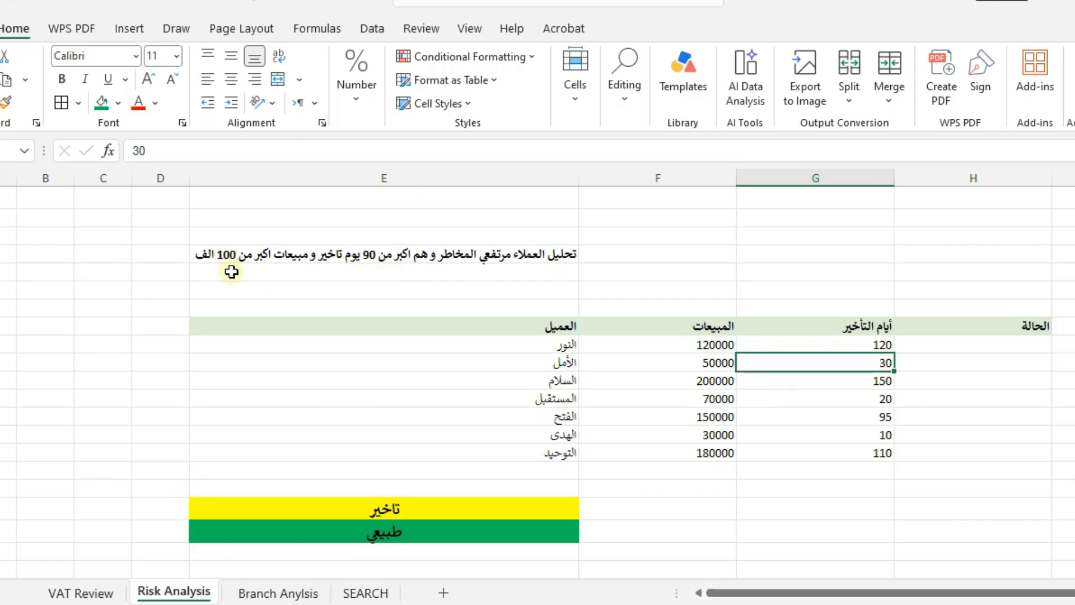
click(516, 506)
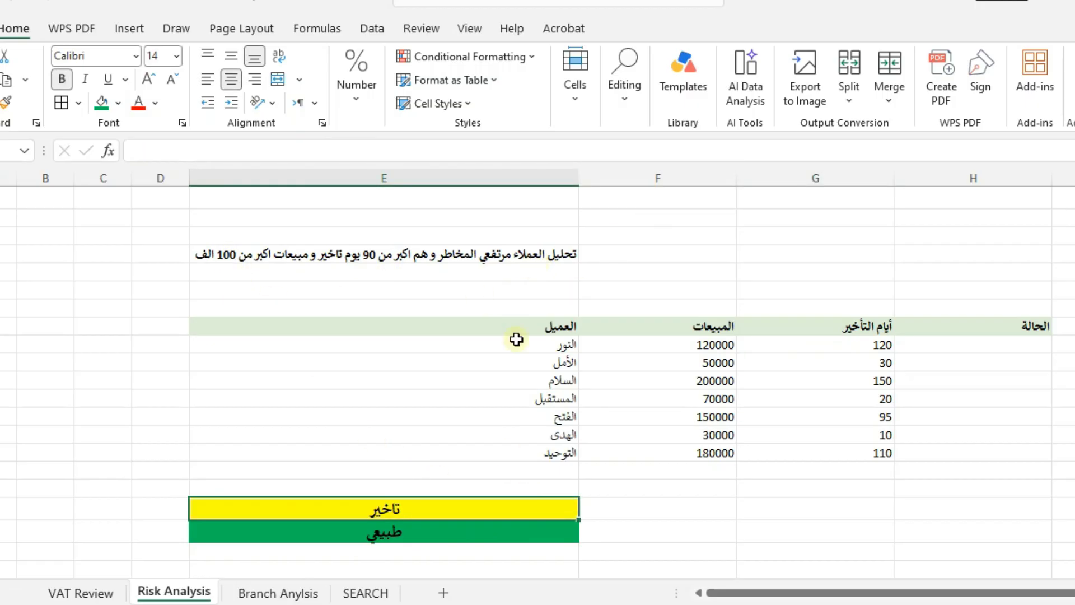
click(435, 532)
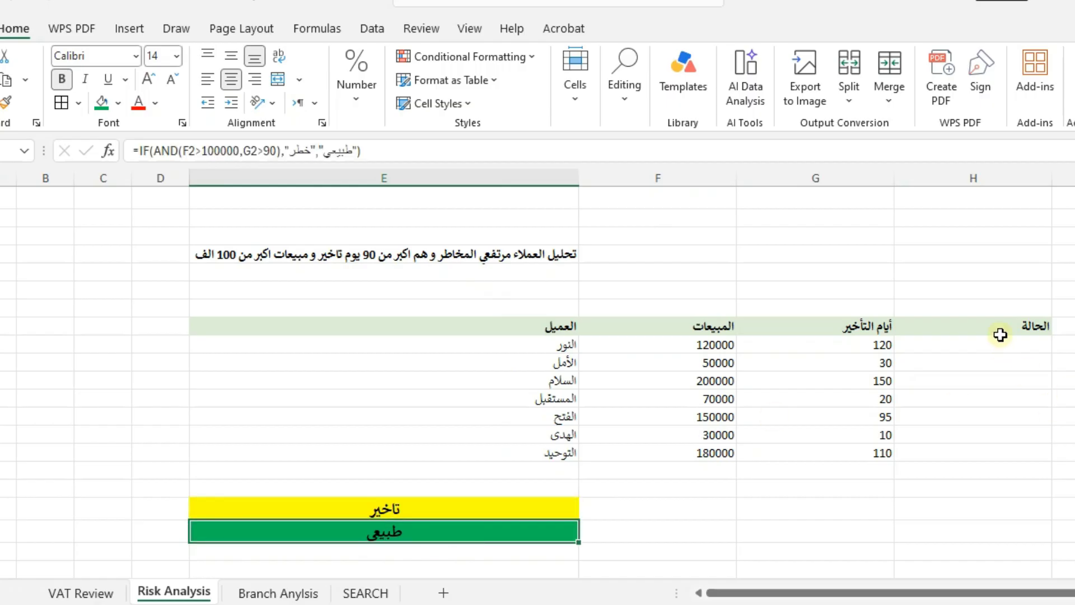
click(980, 344)
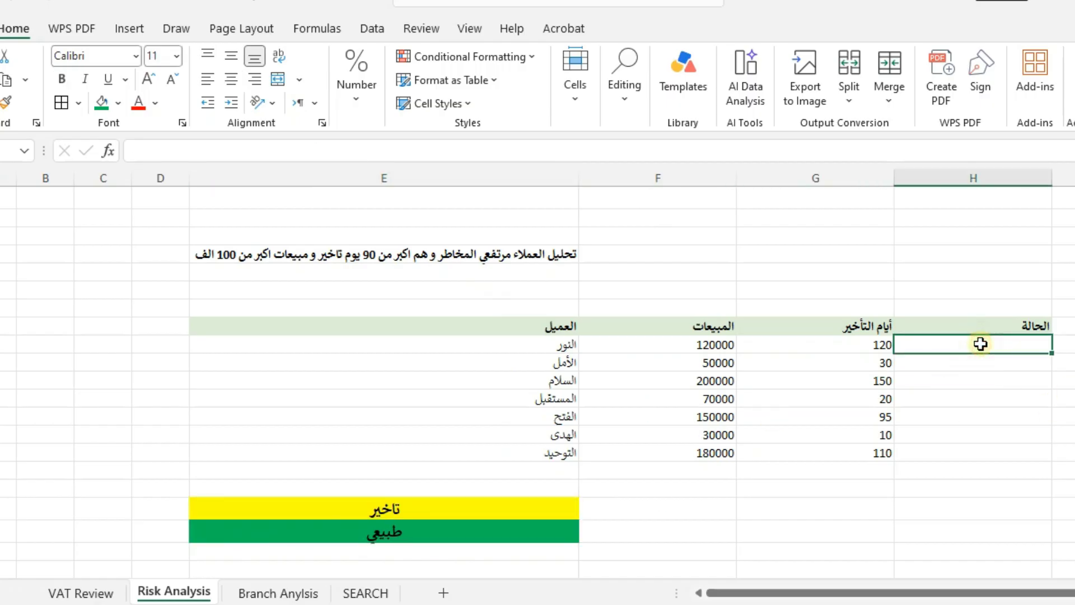
text(=ه)
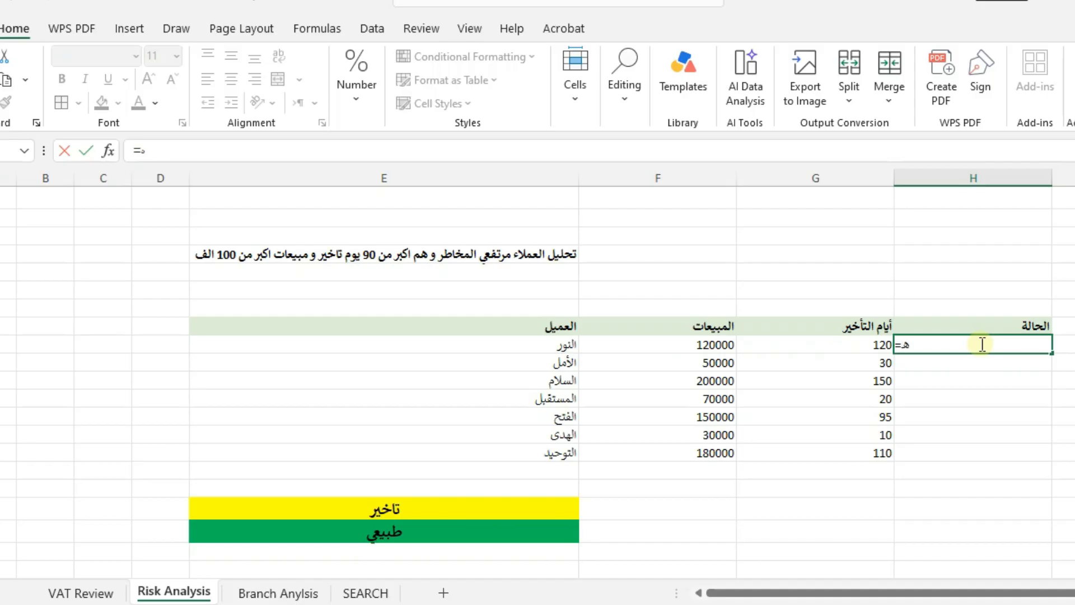
text(IF()
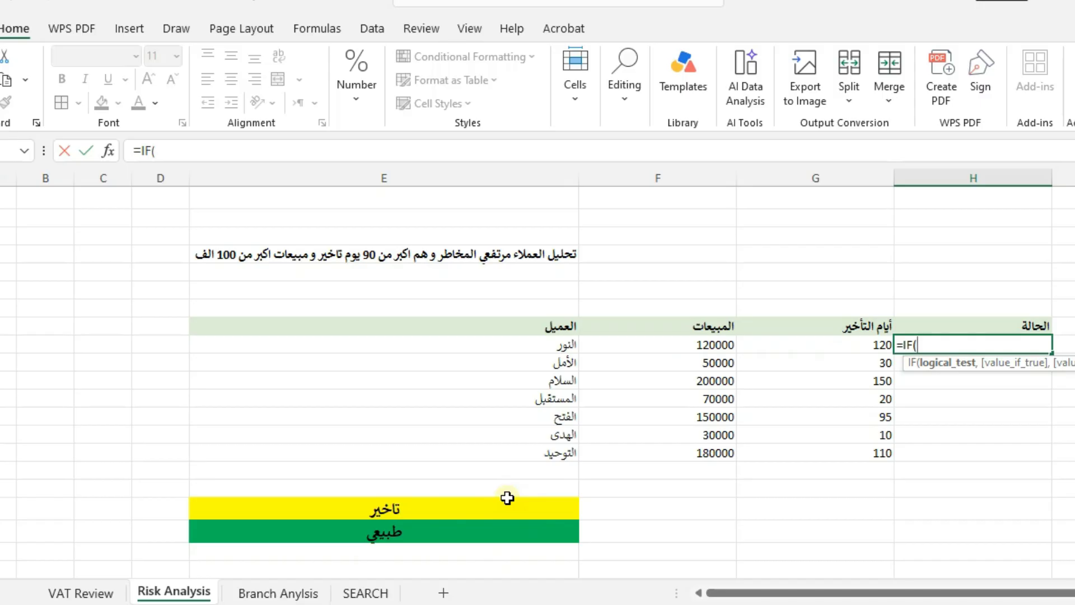
text(and)
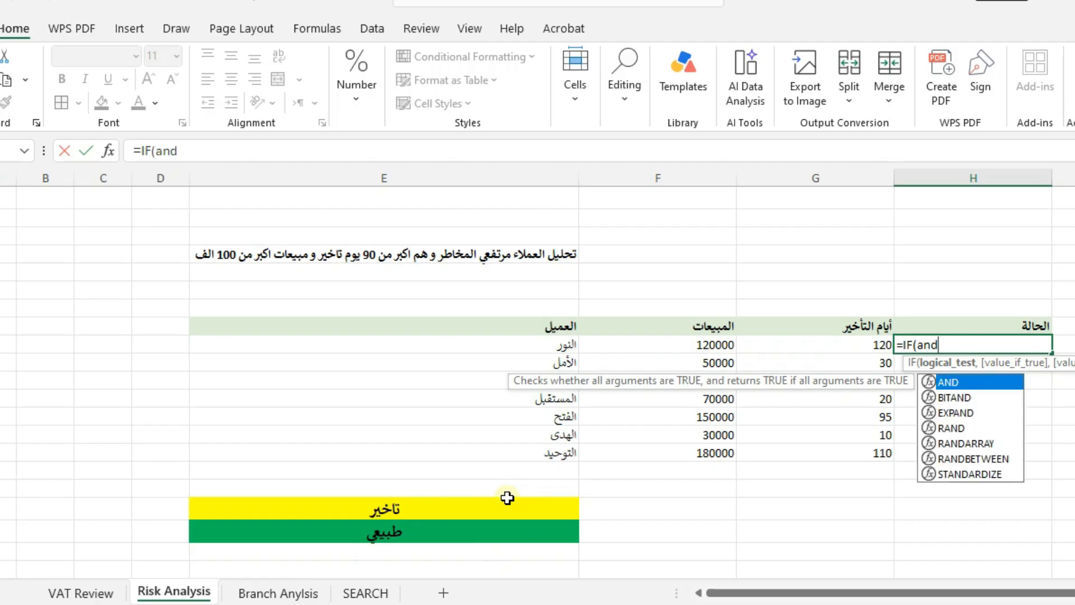
key(Tab)
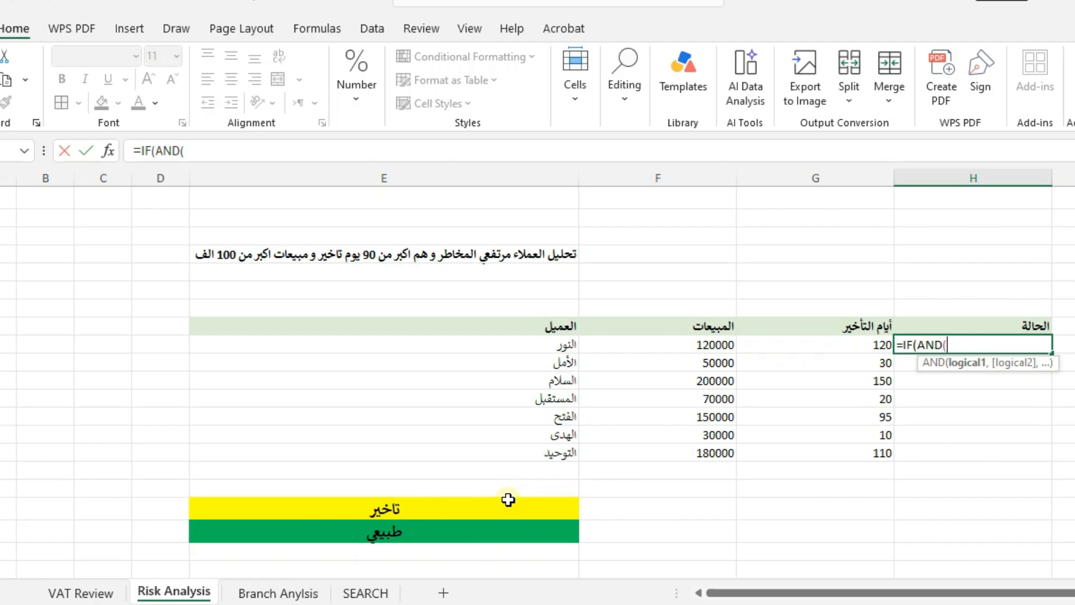
click(864, 347)
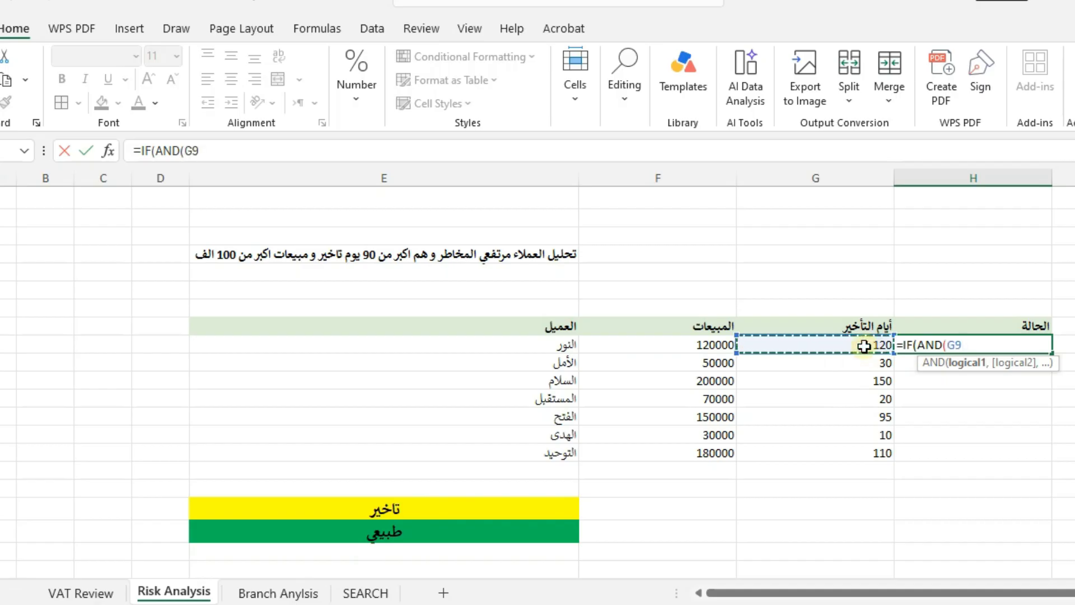
text(>90)
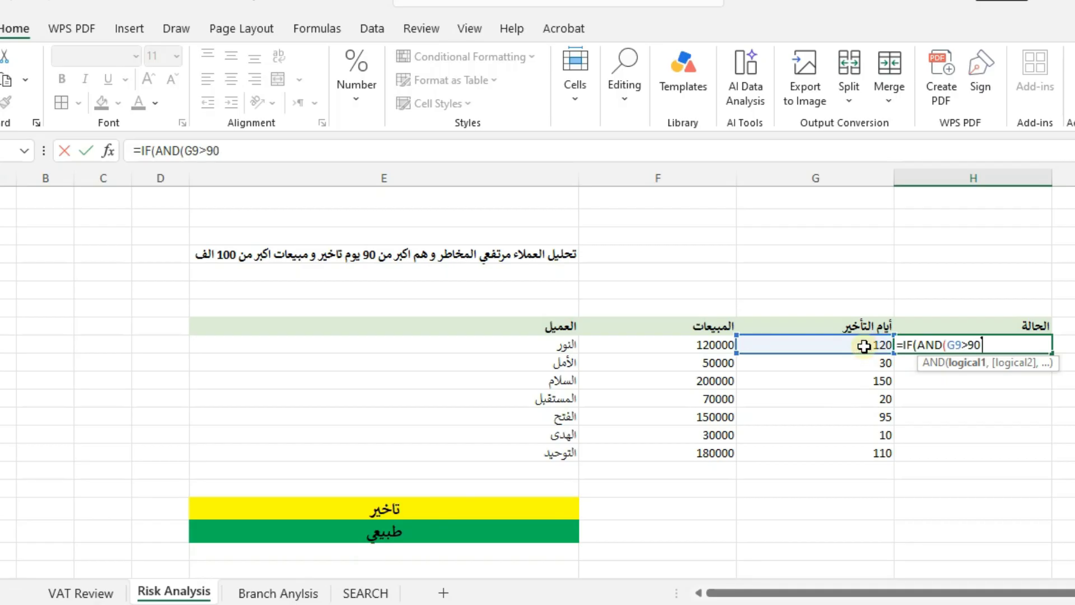
text(,)
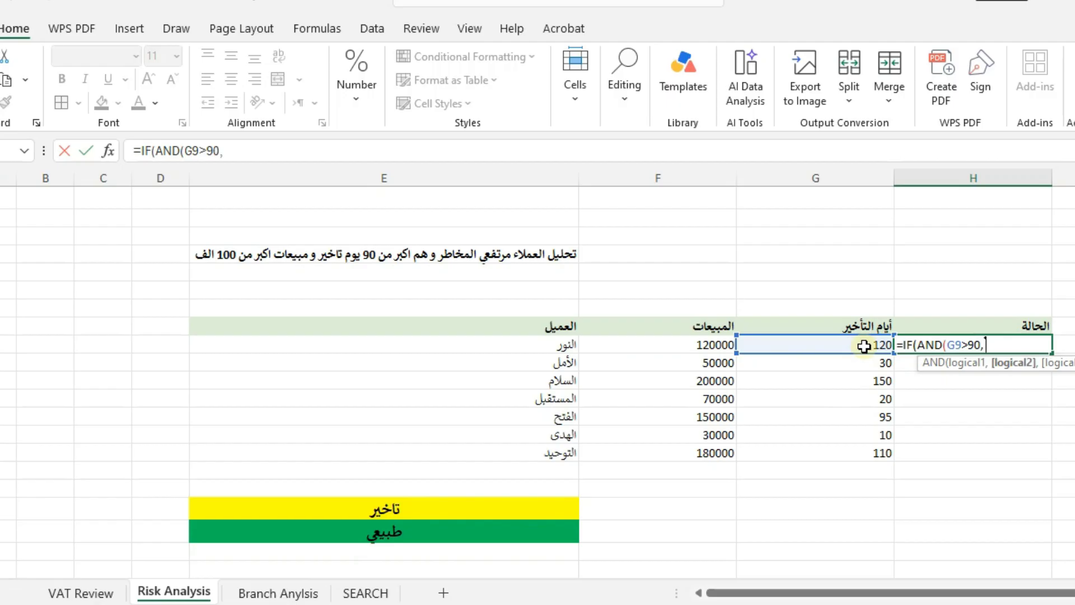
Step: Complete the H9 formula with the second condition F9>100000, returning "تاخير" when both conditions hold and "طبيعي" otherwise
click(703, 345)
text(>)
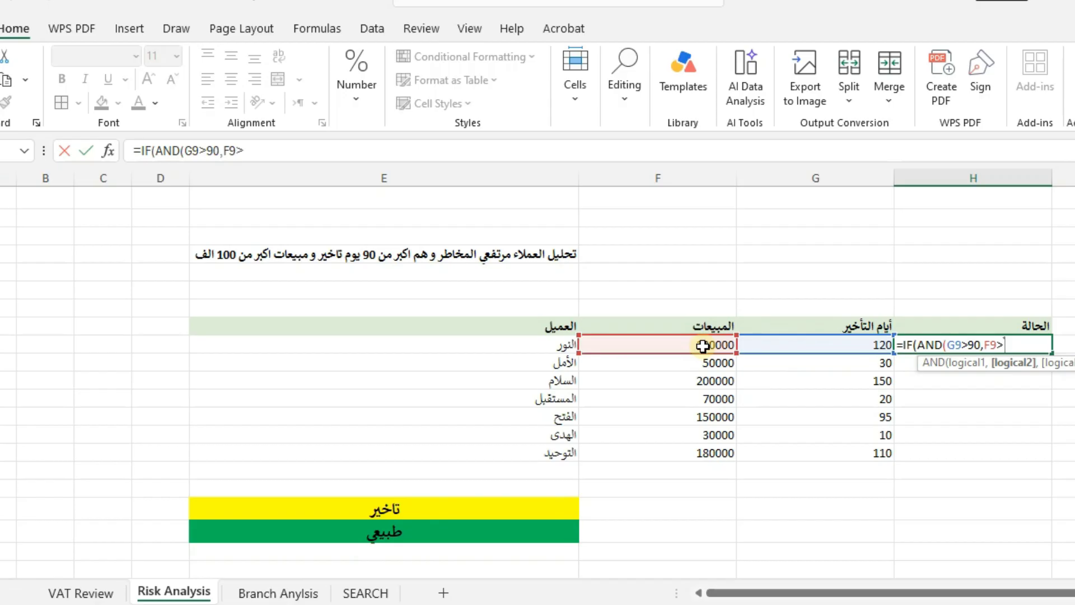
text(100000)
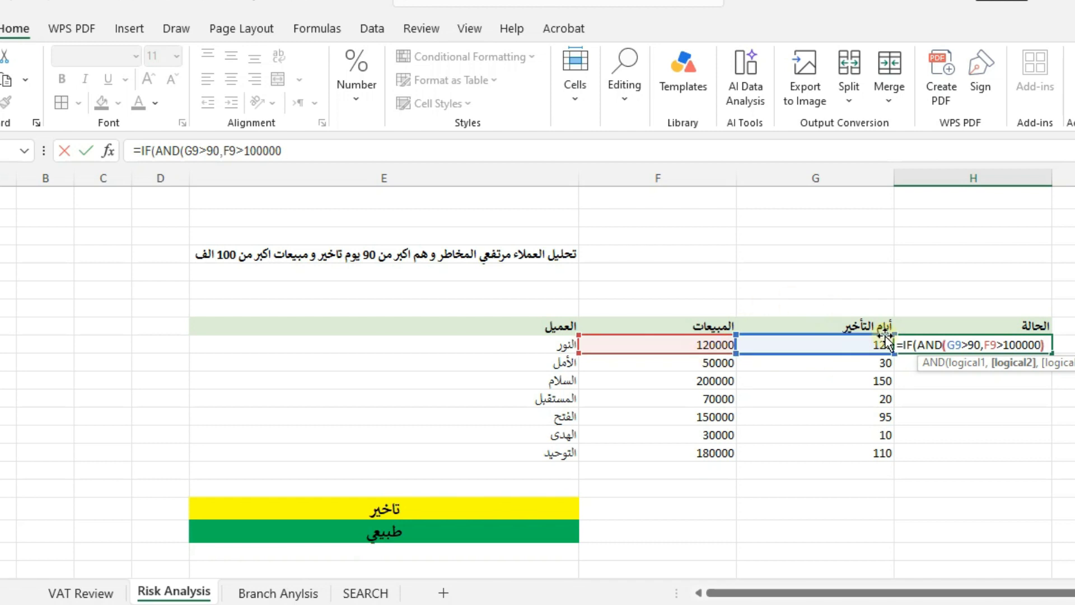
text(),)
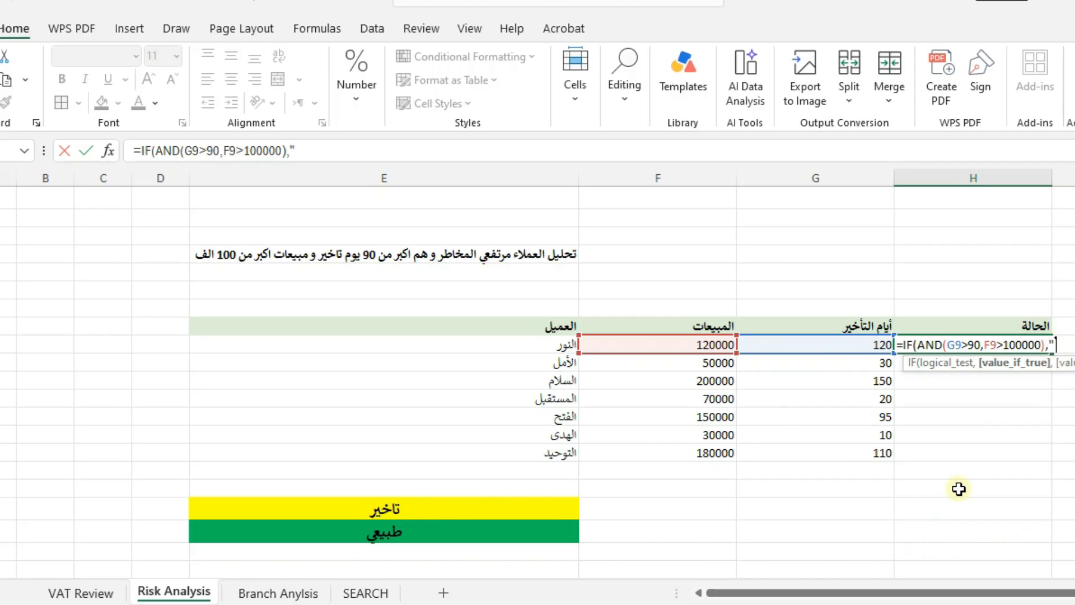
text(تاخير",)
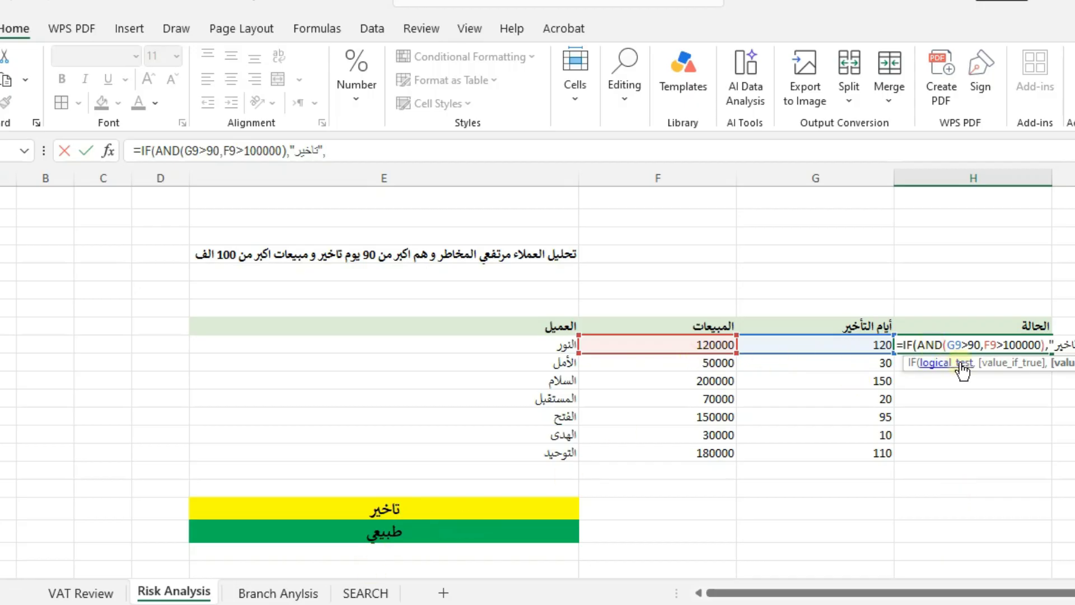
text("طبيعي)
key(Return)
click(998, 346)
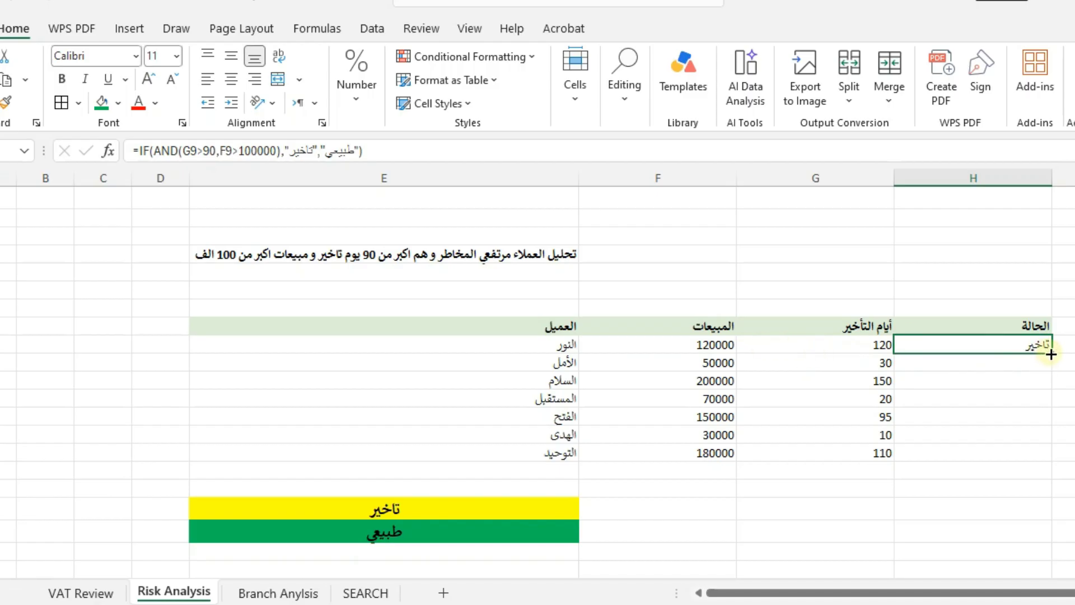
Step: Fill the H9 status formula down through H15 and check the results in H14 and H15 against their delay days and sales
drag(1056, 357, 1053, 451)
click(947, 484)
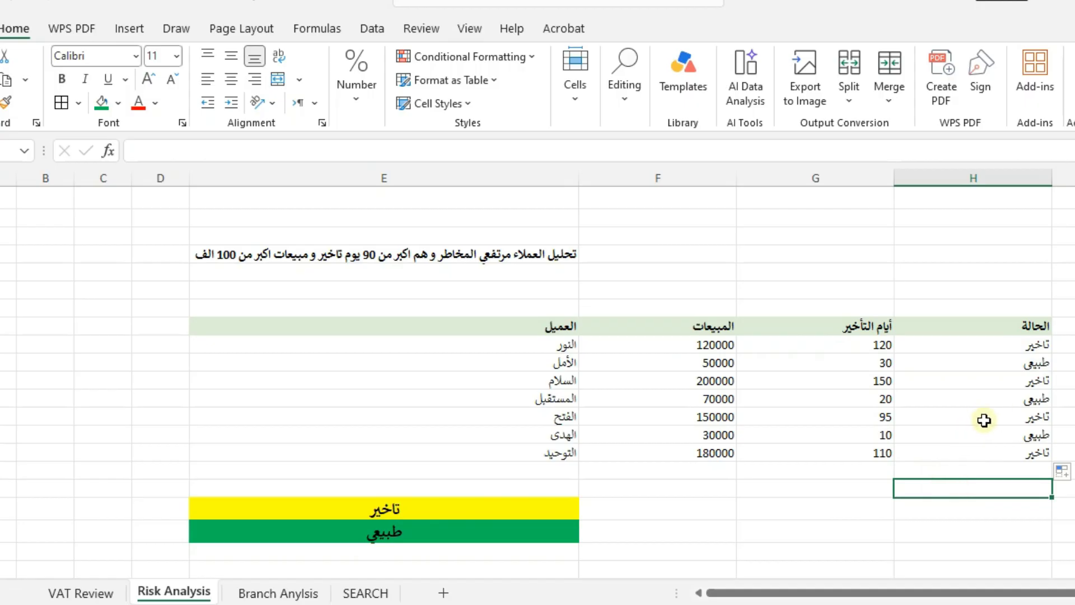
click(969, 435)
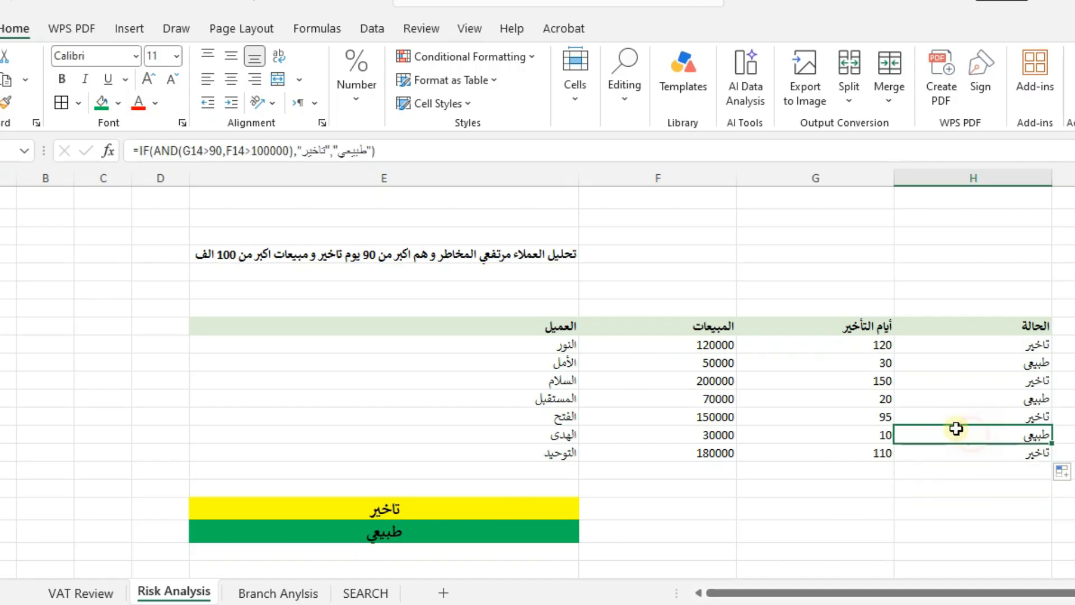
click(934, 454)
click(872, 451)
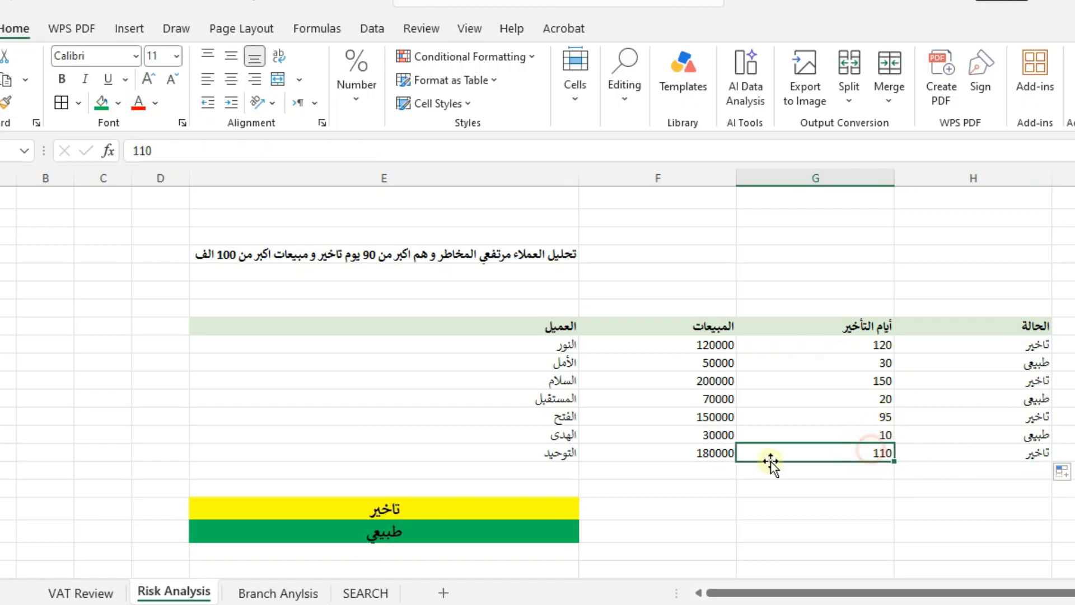
click(702, 452)
click(967, 454)
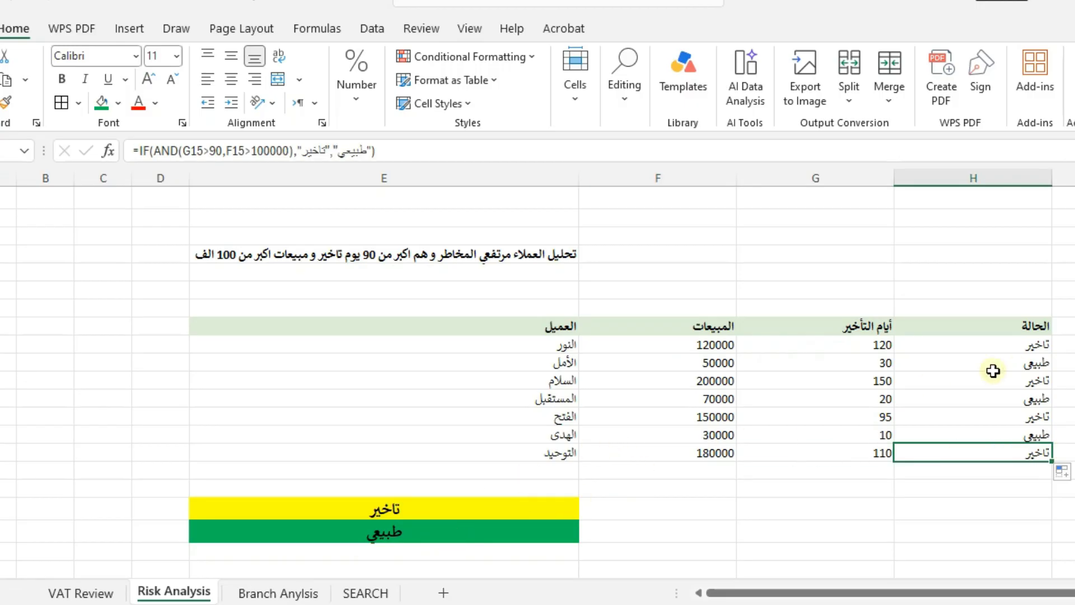
Step: Add a Text That Contains rule to H9:H15 formatting "تاخير" with Yellow Fill with Dark Yellow Text
click(970, 351)
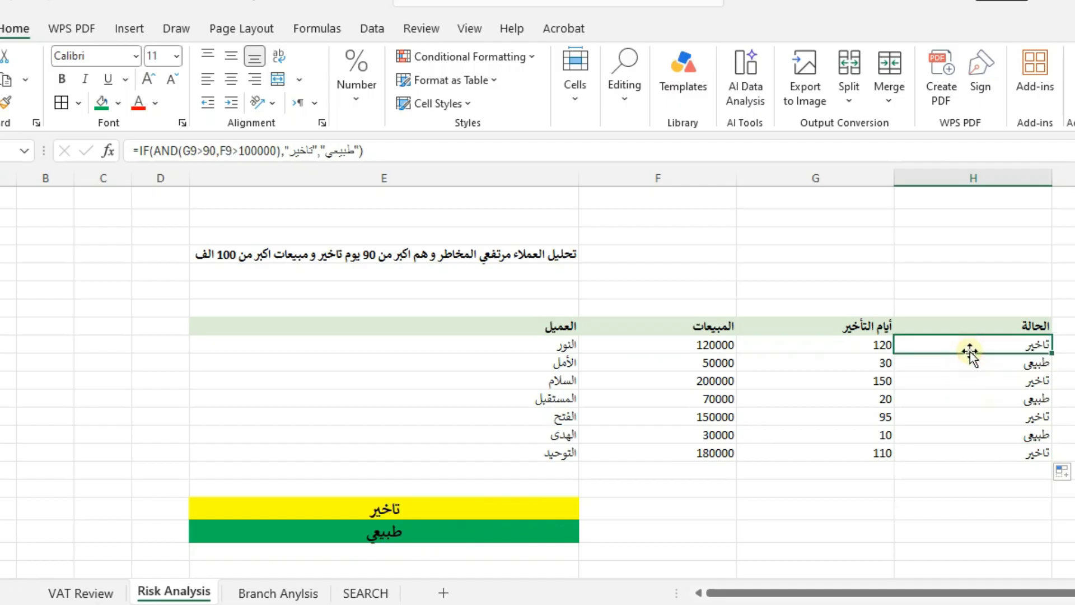
key(ctrl+shift+Down)
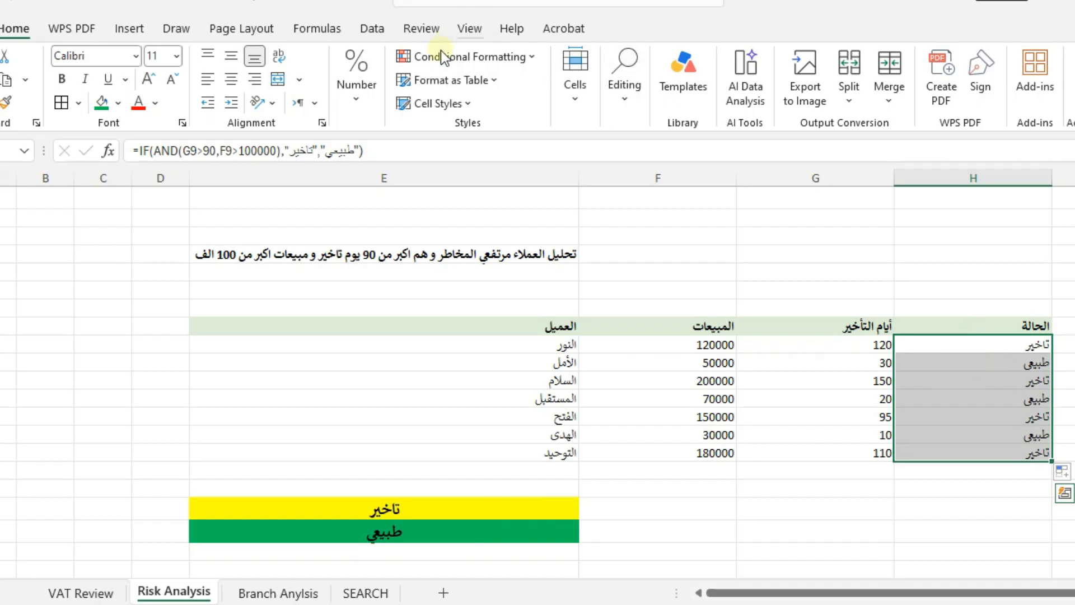
click(471, 63)
mouse_move(479, 89)
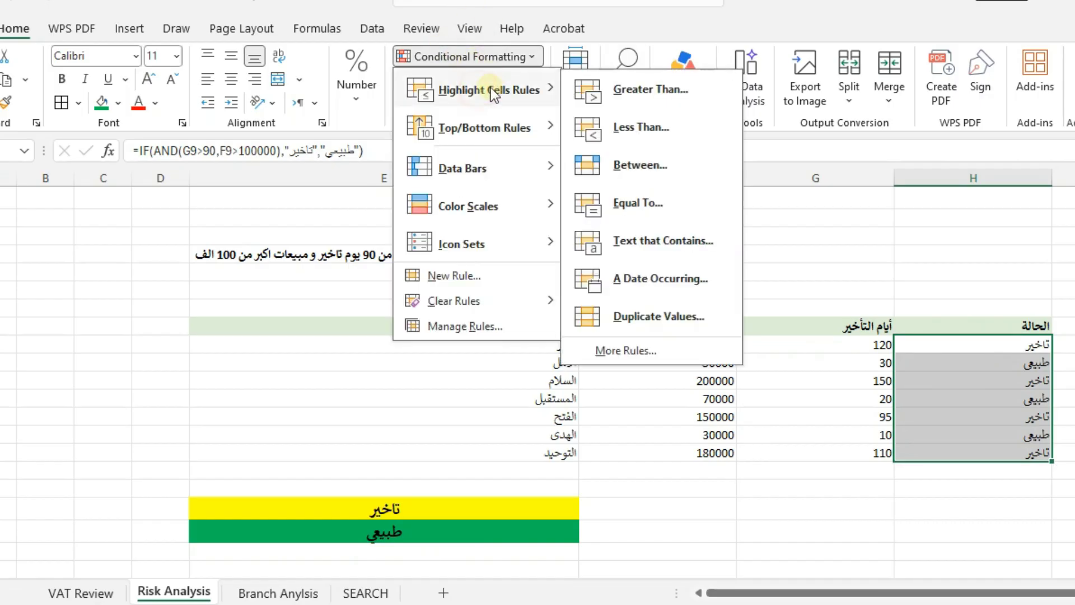
click(659, 241)
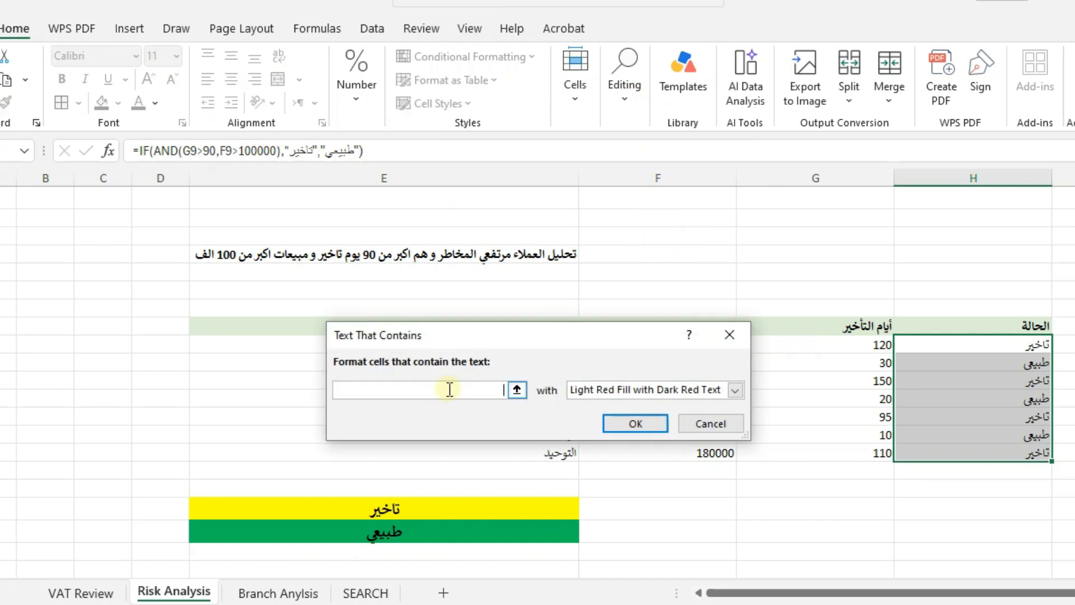
text(تاخير)
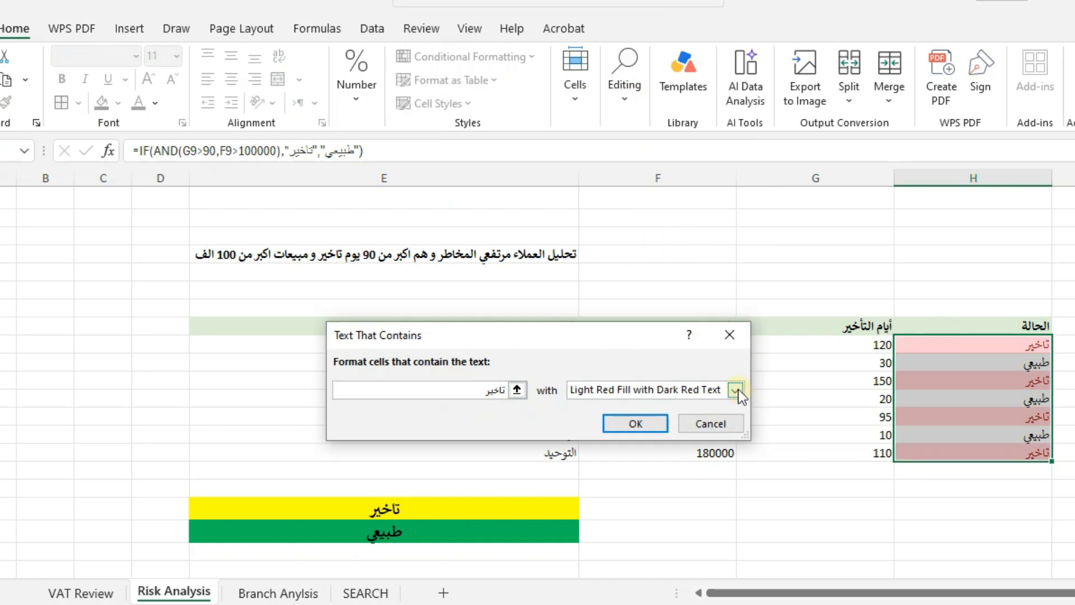
click(735, 390)
click(677, 423)
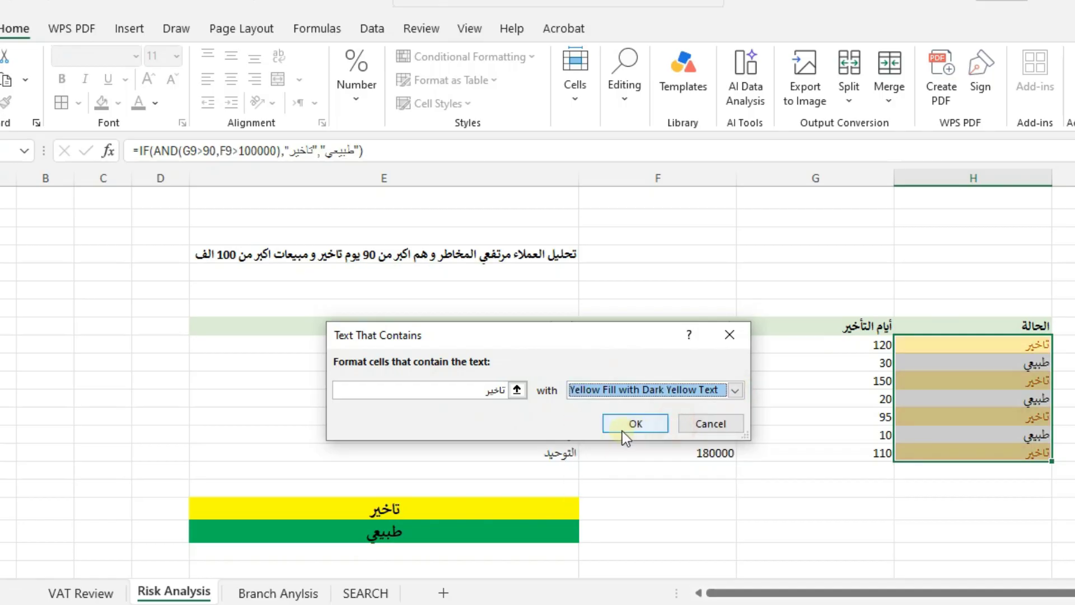
click(645, 423)
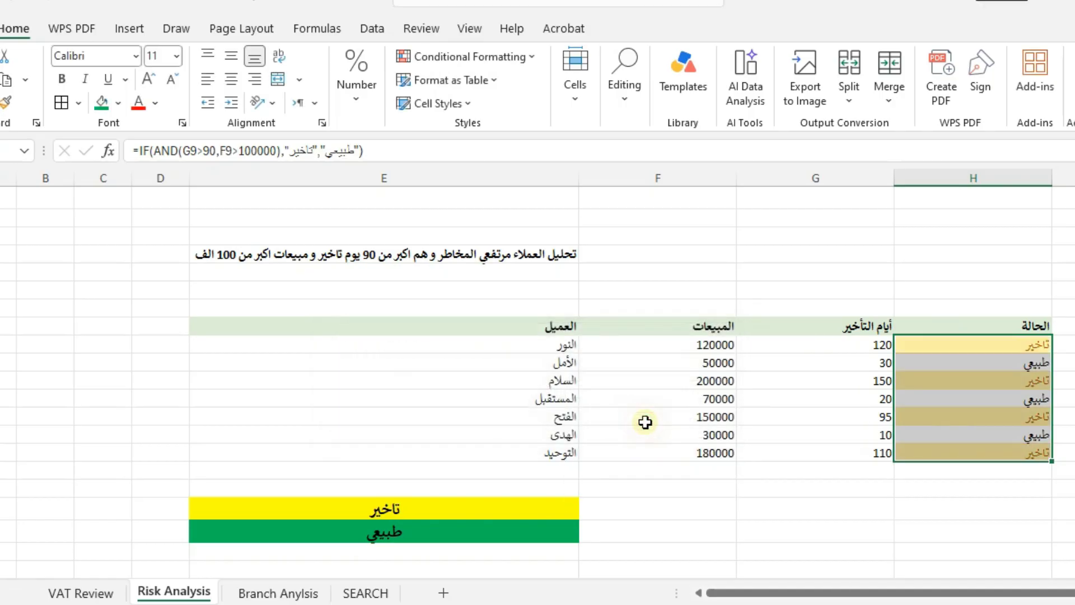
Step: Add a second Text That Contains rule to H9:H15 formatting "طبيعي" with Green Fill with Dark Green Text
click(504, 58)
mouse_move(527, 89)
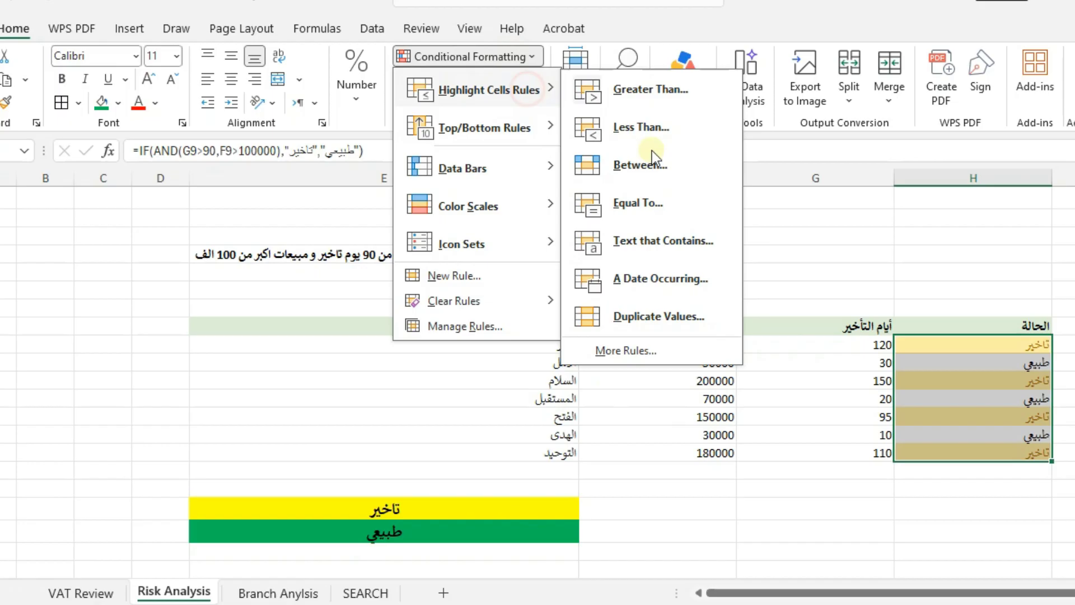
click(669, 238)
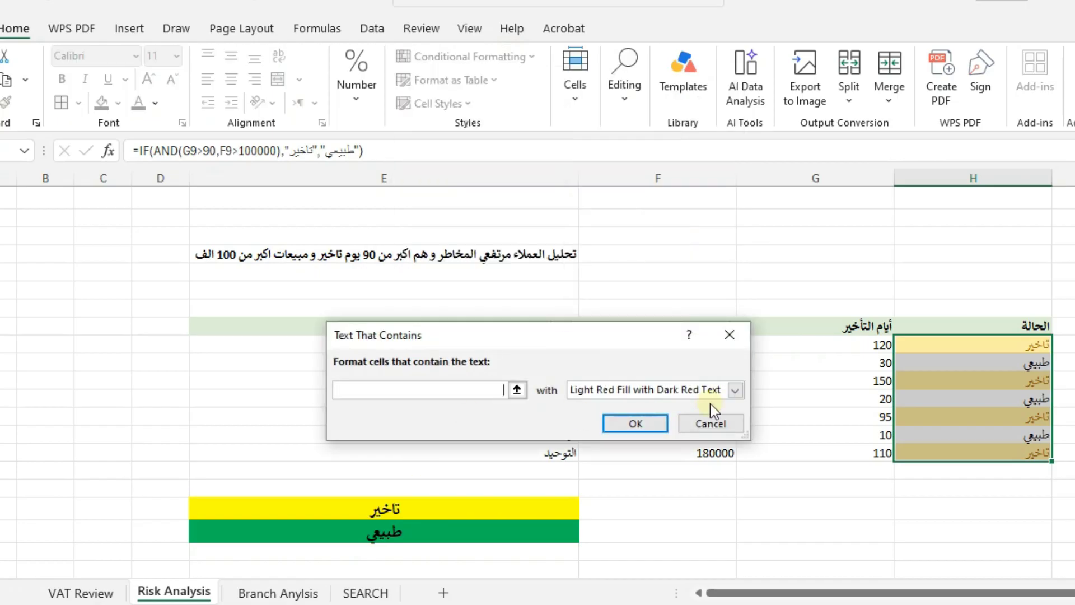
text(طبيعي)
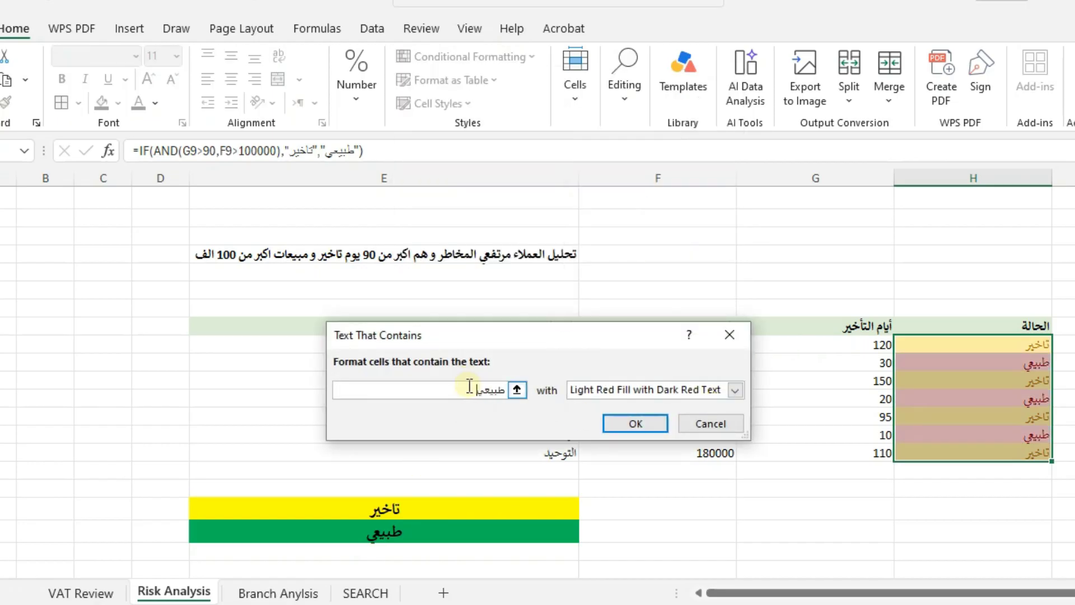
click(739, 395)
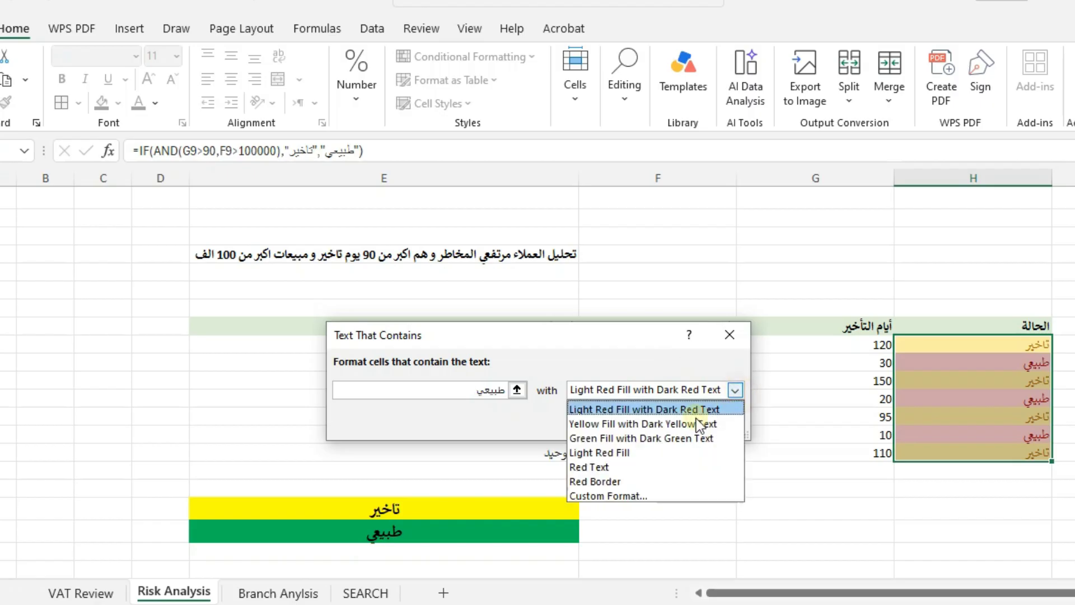
click(675, 437)
click(635, 423)
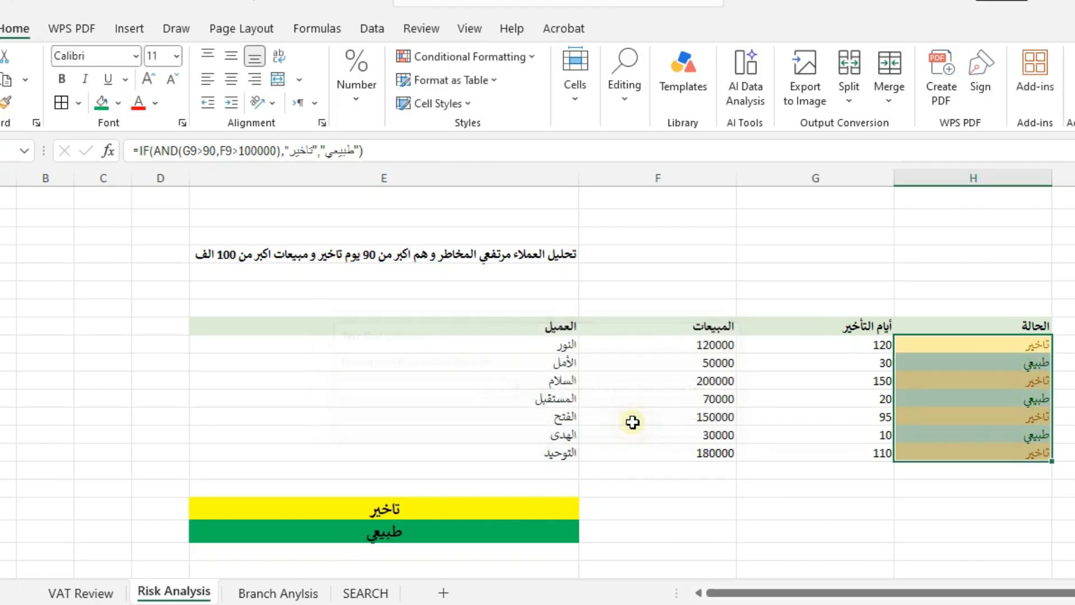
click(788, 479)
click(934, 400)
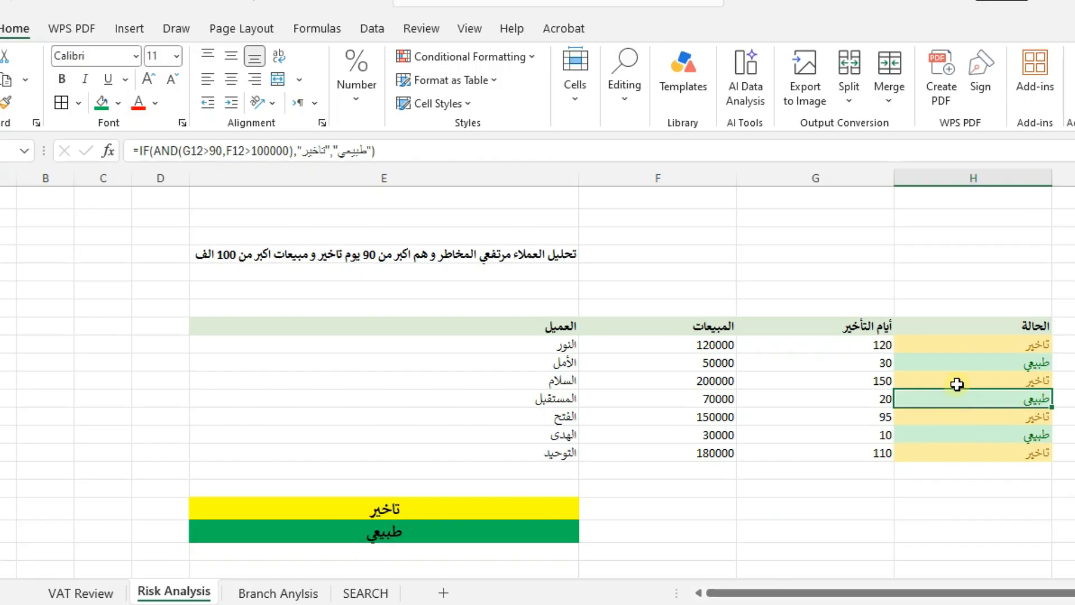
Step: Open the Branch Anylsis sheet and review the case title and the branch, month and sales columns
key(ctrl+Page_Down)
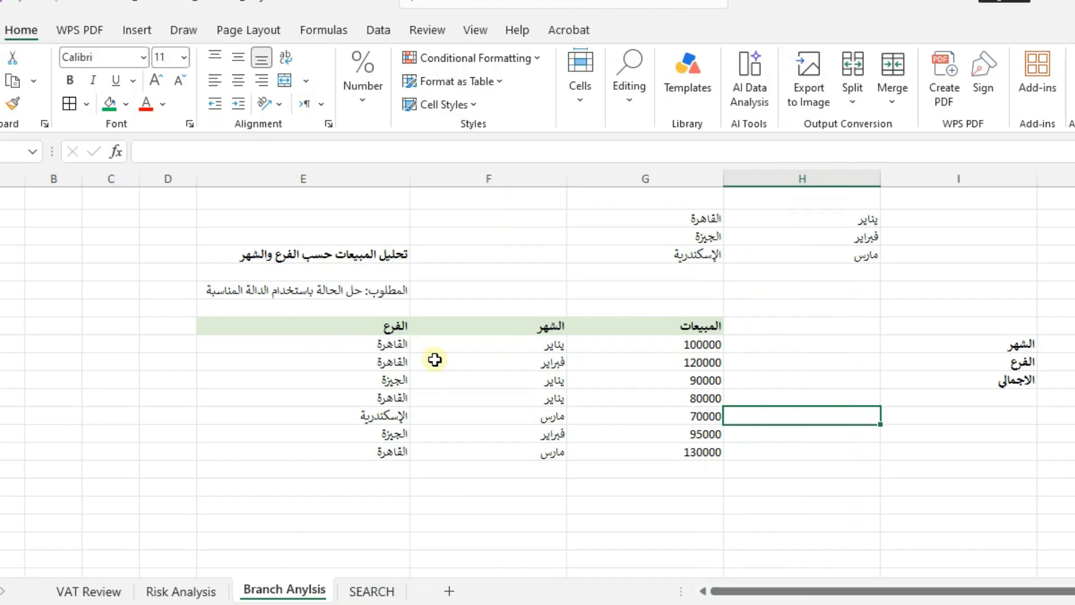
click(394, 250)
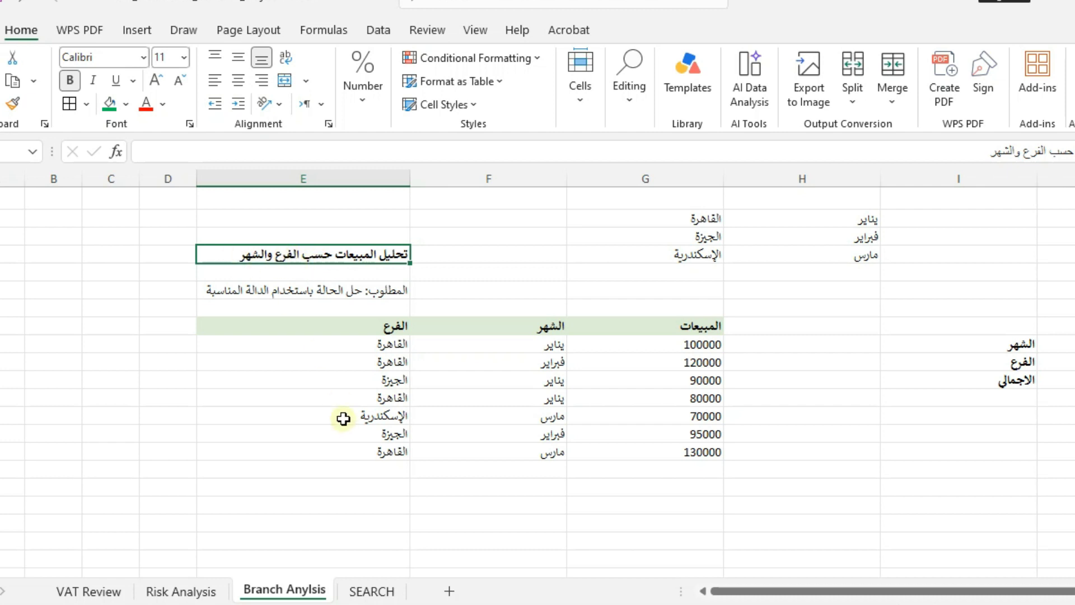
click(367, 371)
click(516, 367)
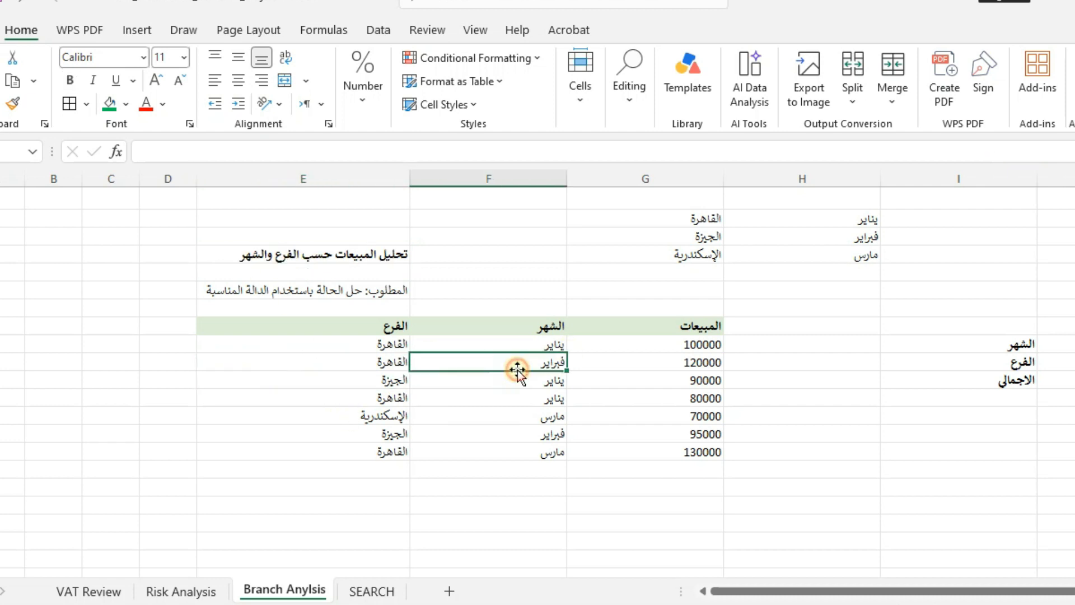
click(642, 374)
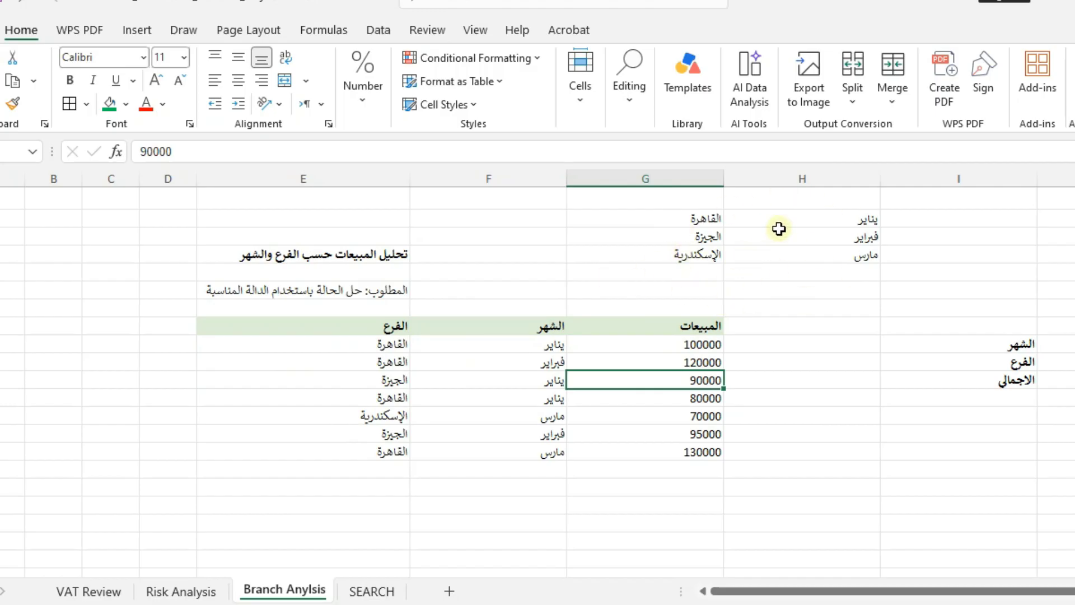
Step: Add a data validation list to the month cell H9, using the month names in H2:H4 as source
click(865, 342)
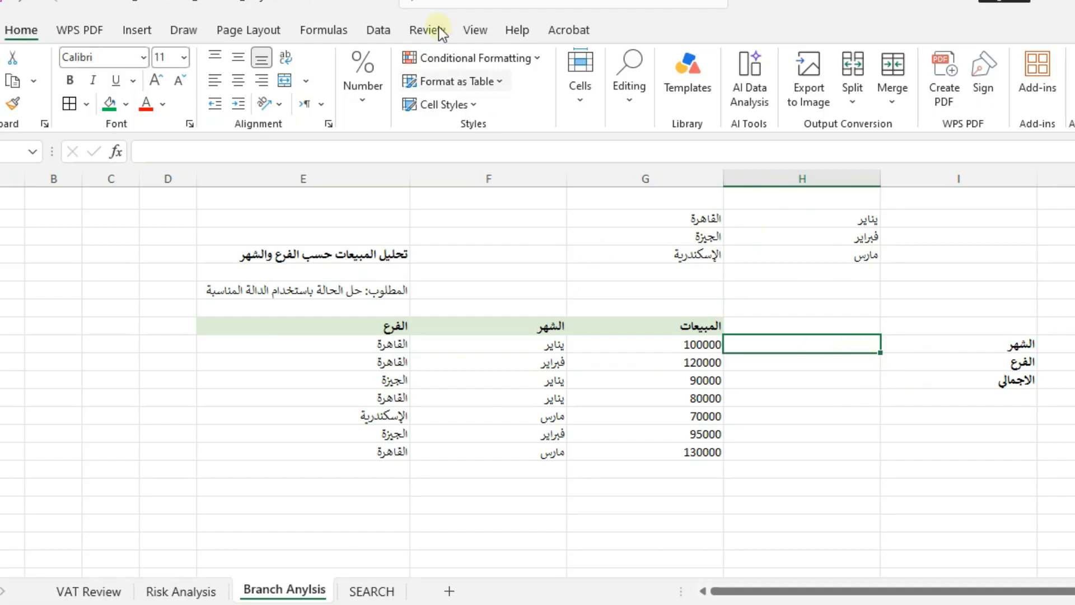
click(381, 28)
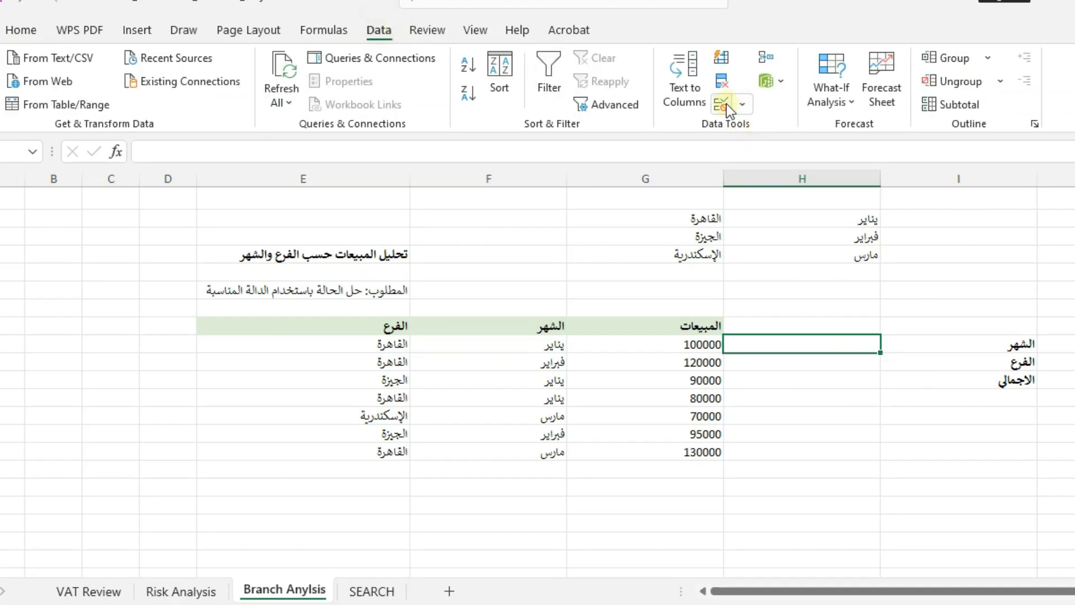
click(724, 103)
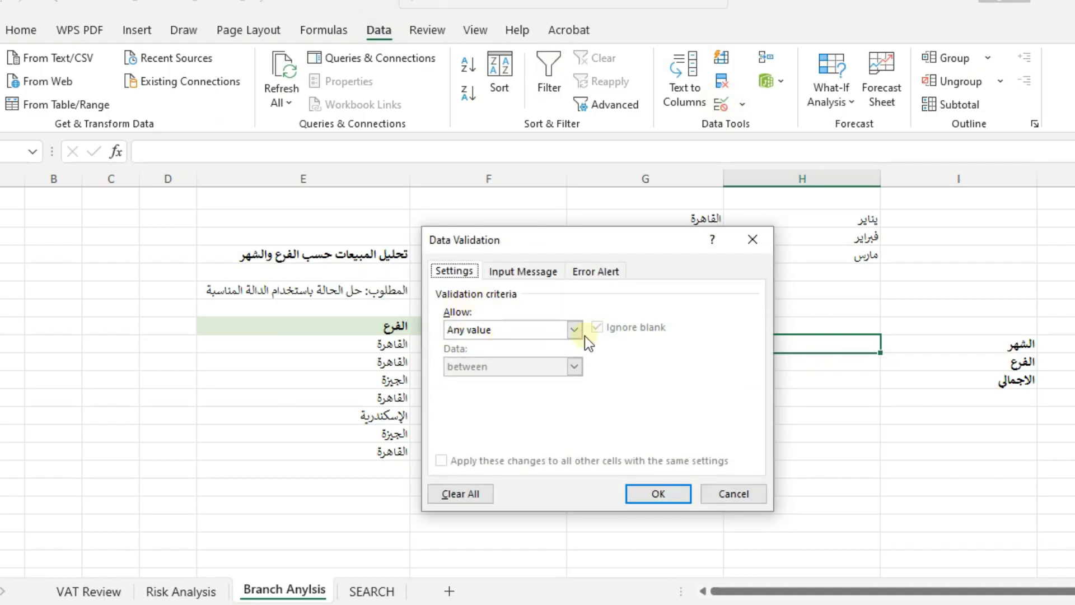
click(577, 330)
click(490, 377)
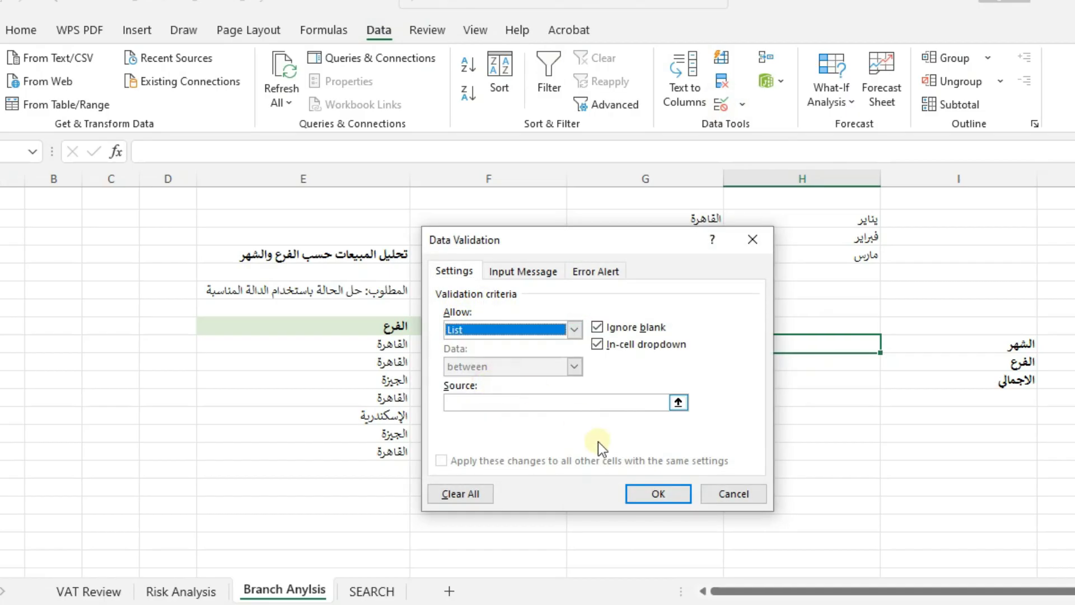
click(599, 398)
click(857, 220)
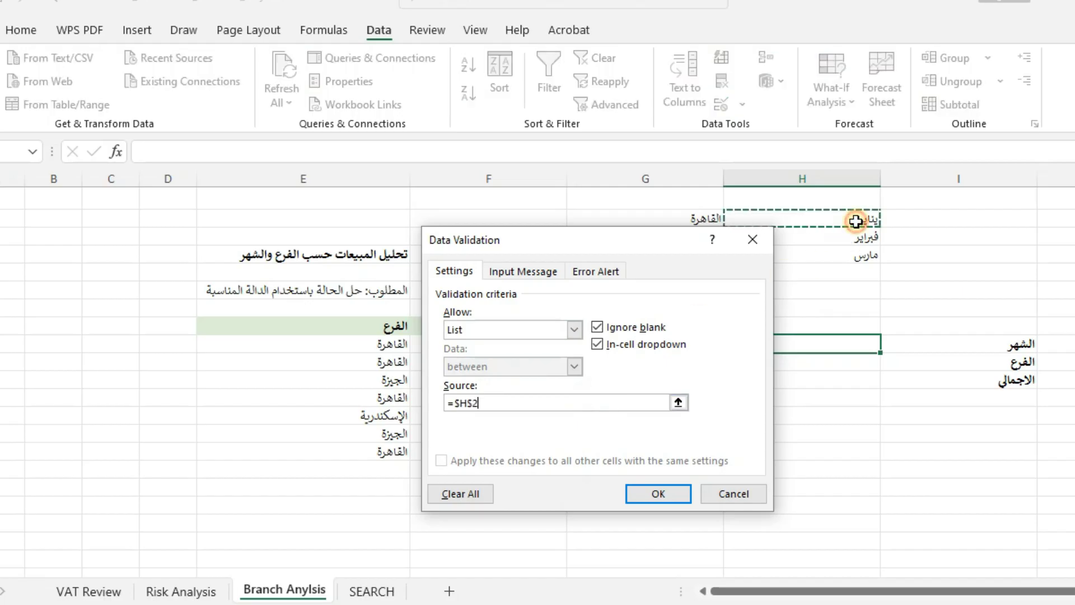
drag(857, 220, 865, 256)
key(Return)
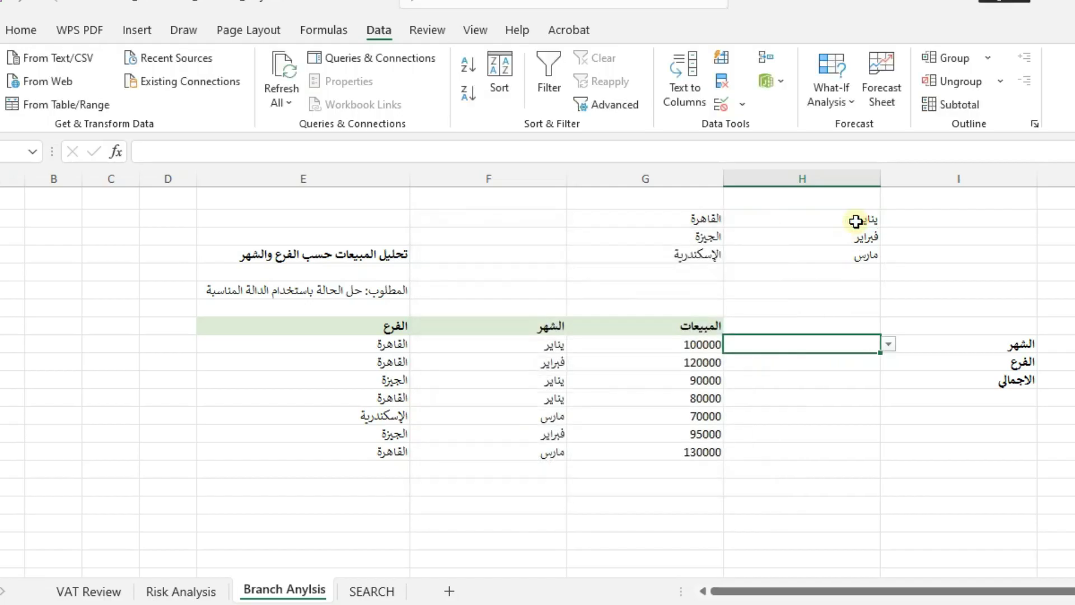
Step: Add a data validation list to the branch cell H10 with source =$G$2:$G$4
click(818, 364)
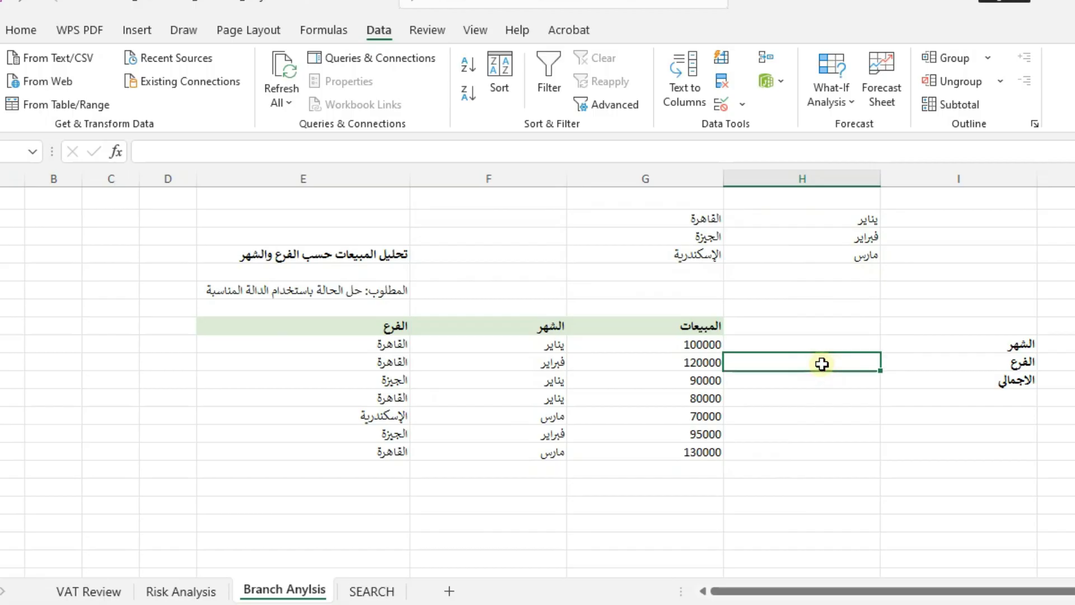
click(721, 105)
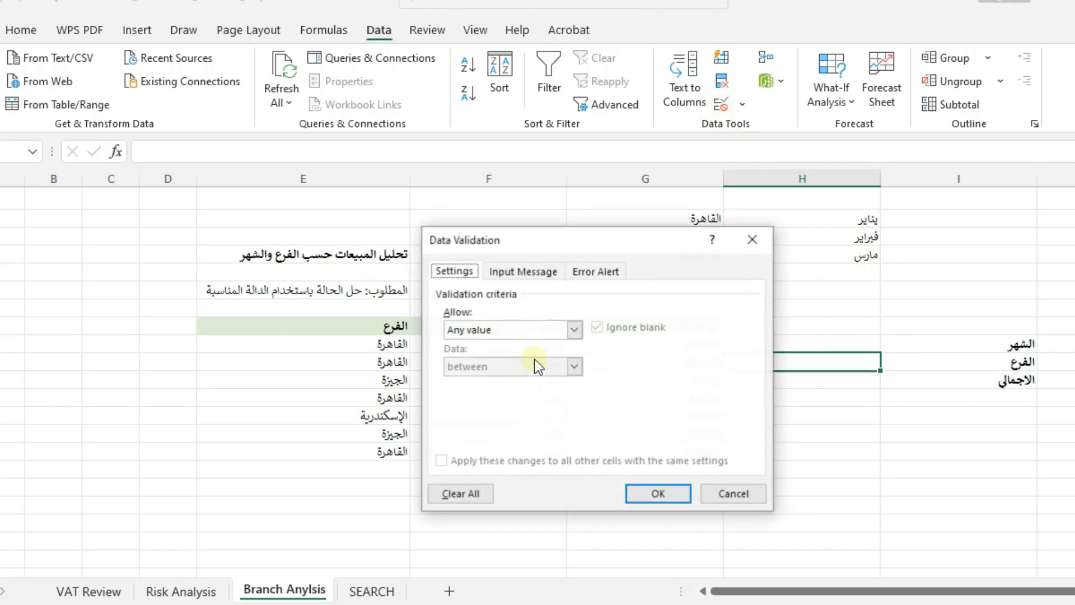
click(579, 335)
click(518, 381)
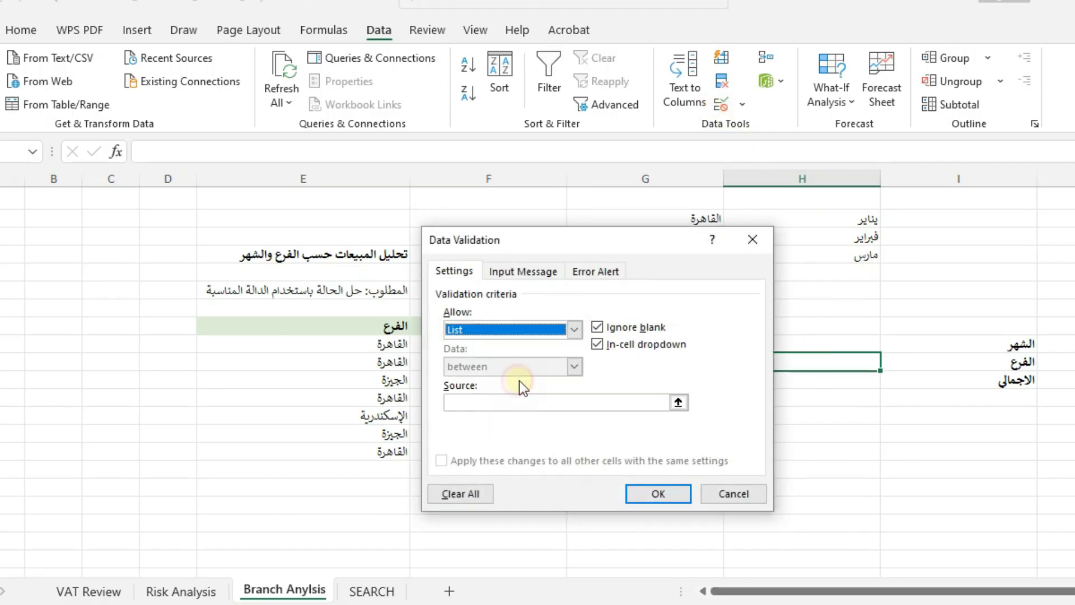
click(524, 400)
click(693, 219)
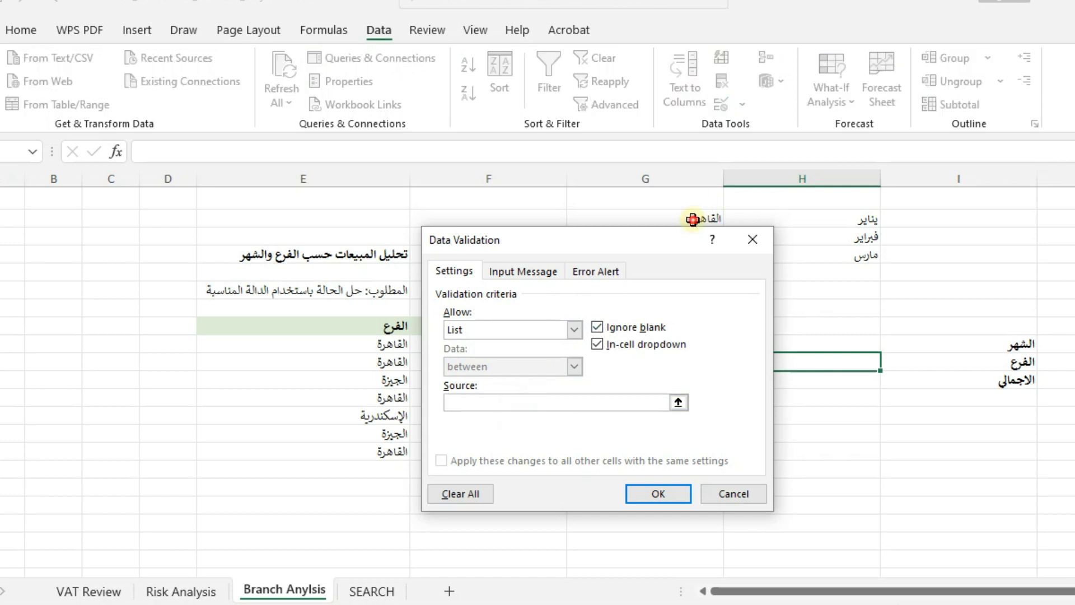
key(shift+Down)
key(shift+Down)
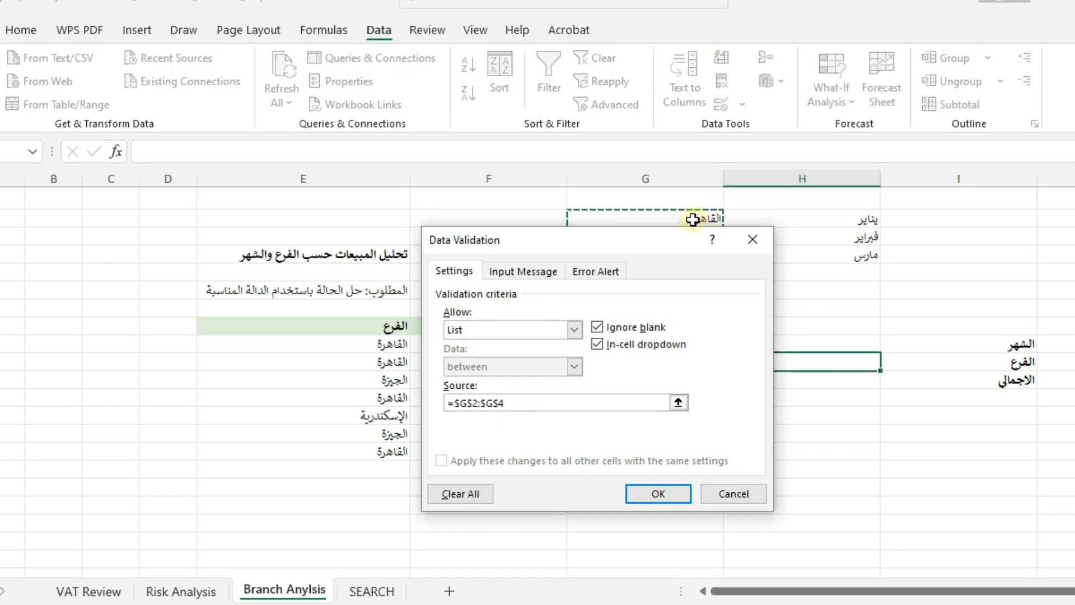
click(673, 488)
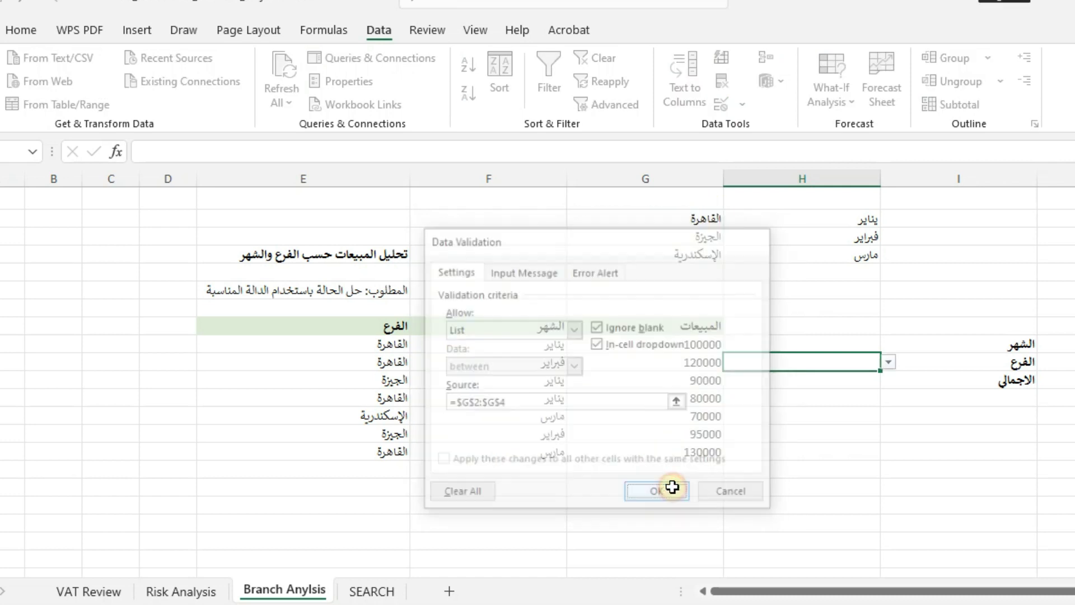
Step: Choose يناير from the month list in H9
click(890, 345)
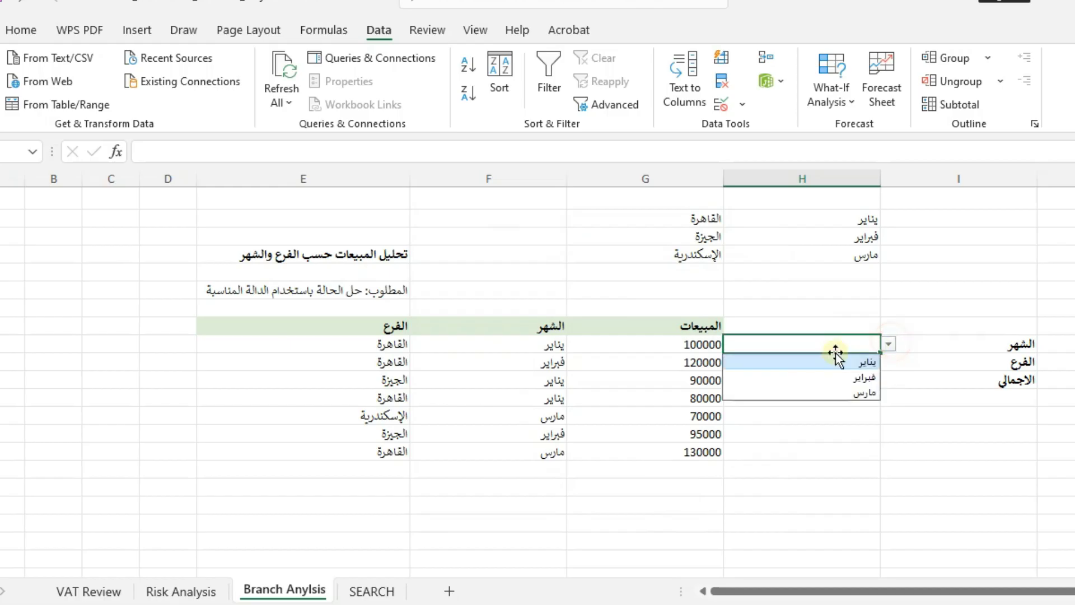
click(852, 363)
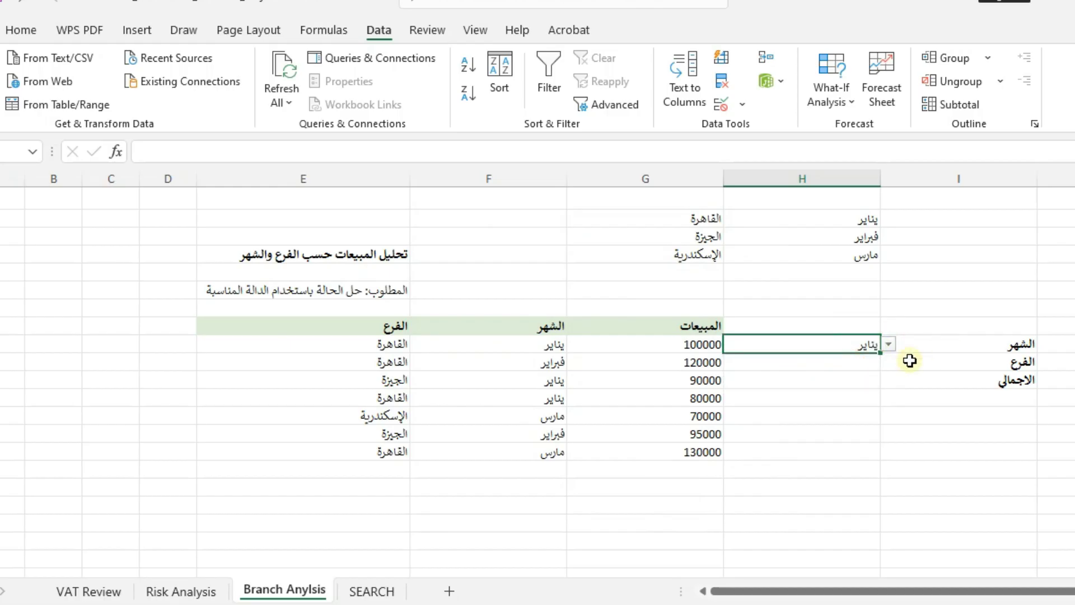
Step: Choose القاهرة from the branch list in H10 and check the selected month and branch cells
click(856, 363)
click(889, 364)
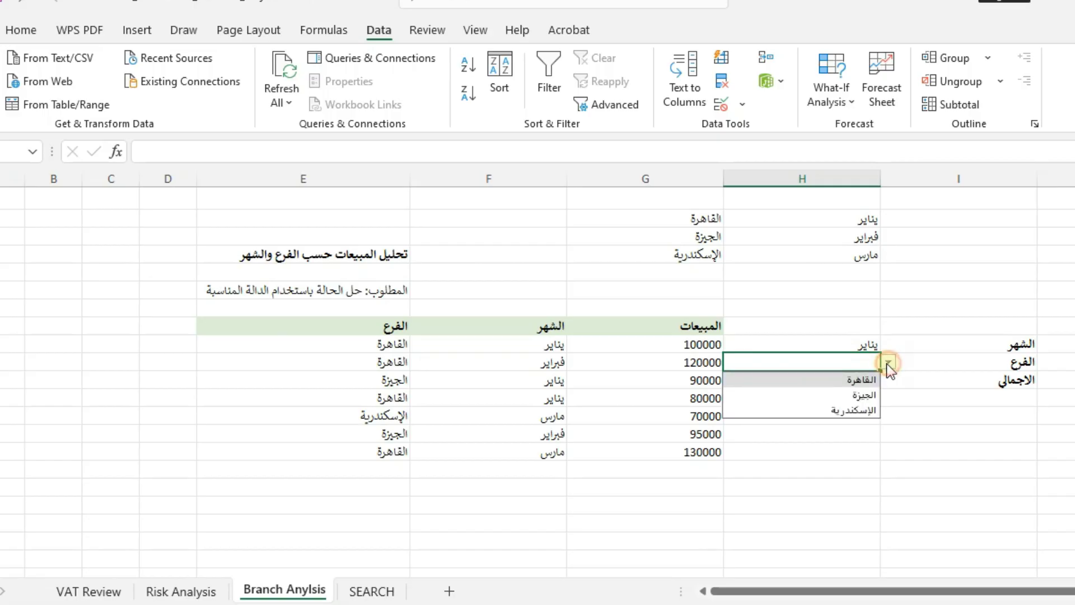
click(863, 380)
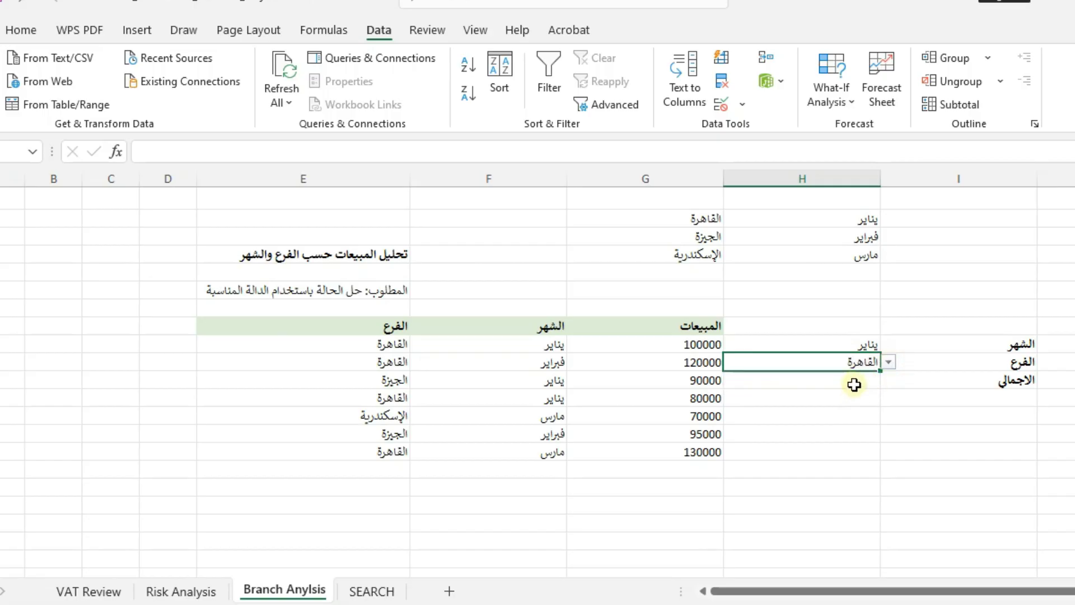
click(854, 384)
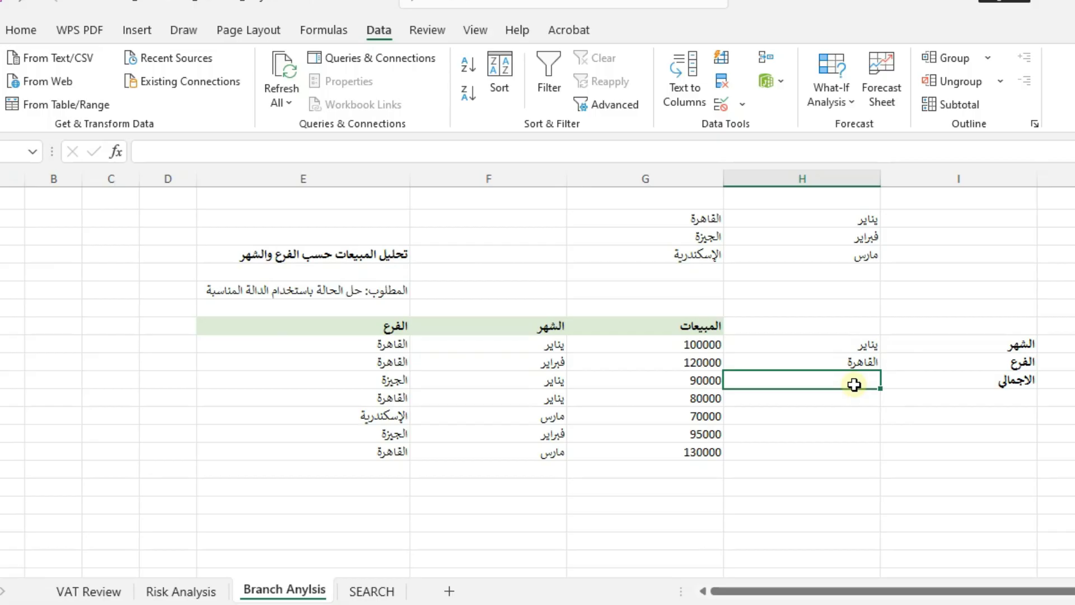
click(855, 348)
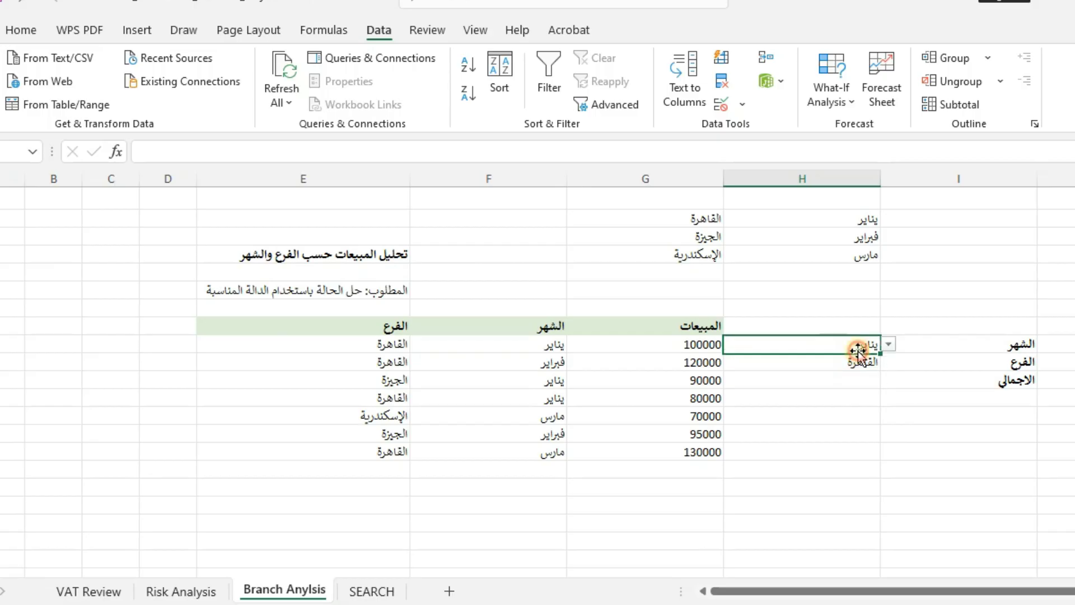
click(856, 362)
Step: Start a SUMIFS formula in the total cell H11 with the sales column $G$9:$G$15 as the sum range
click(838, 386)
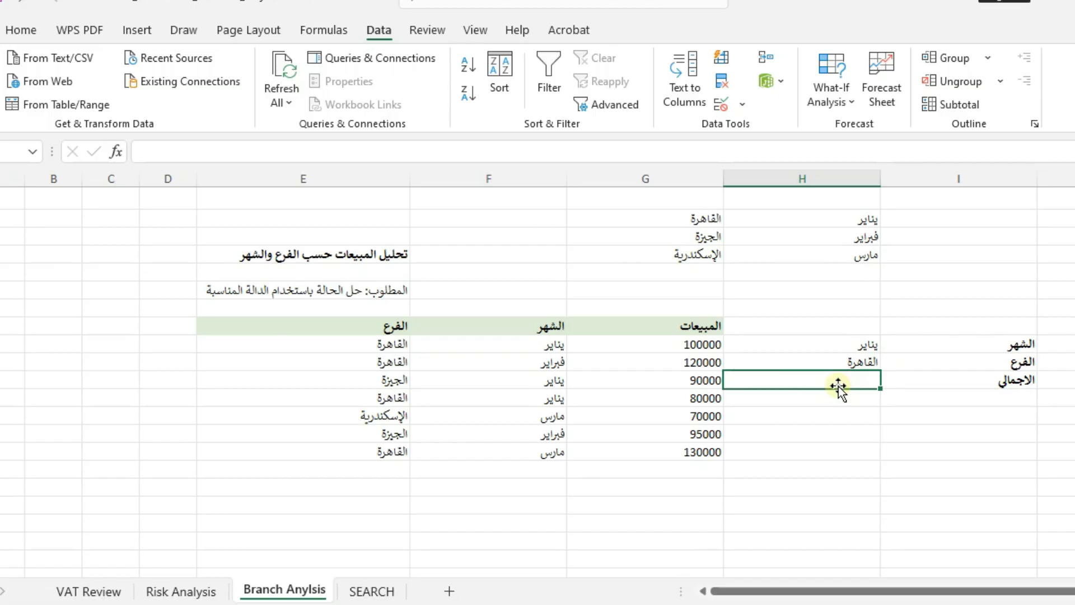
text(=s)
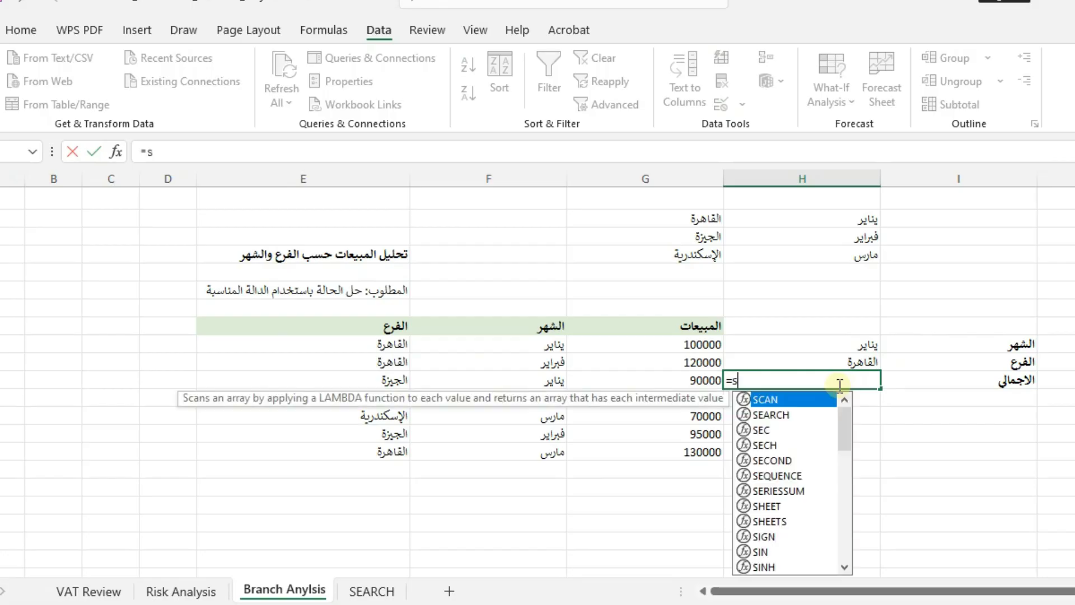
text(umif)
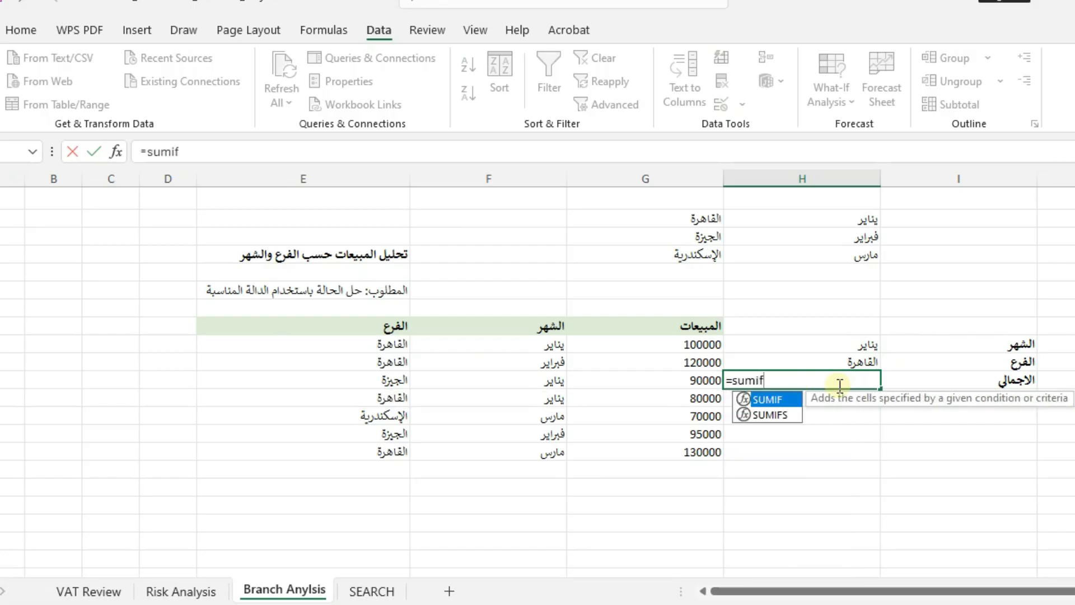
key(Down)
key(Tab)
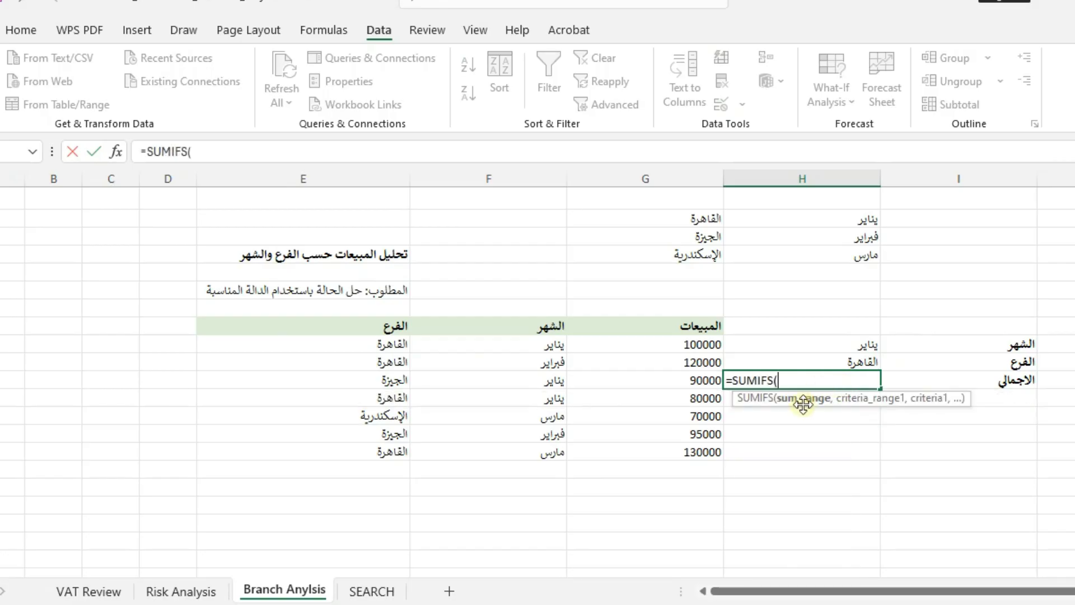
click(707, 346)
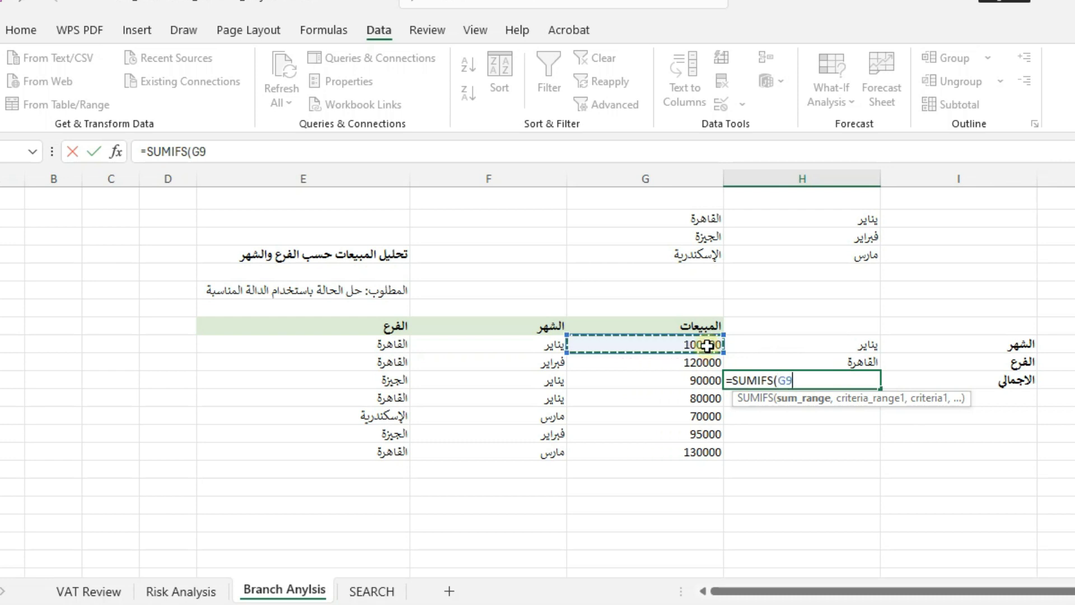
key(ctrl+shift+Down)
key(F4)
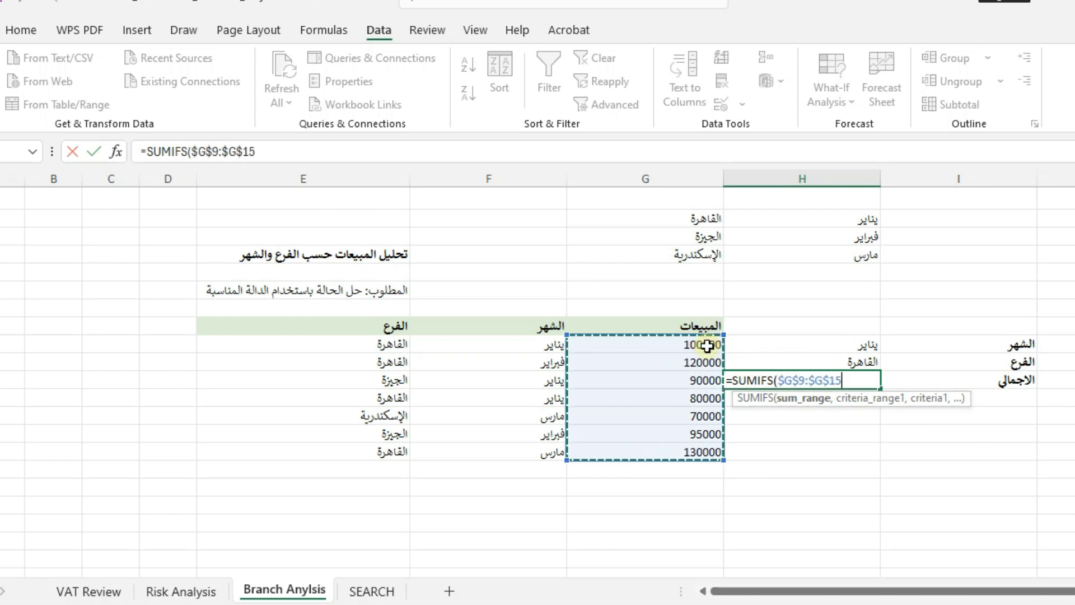
text(,)
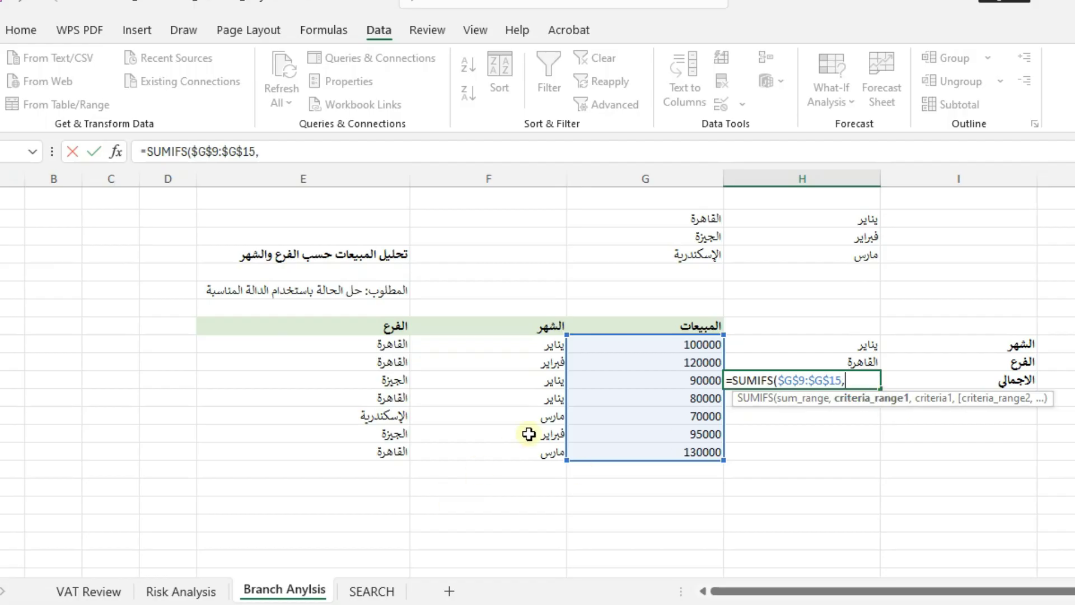
Step: Add the month condition to the SUMIFS formula, matching the absolute range $F$9:$F$15 against H9
click(538, 345)
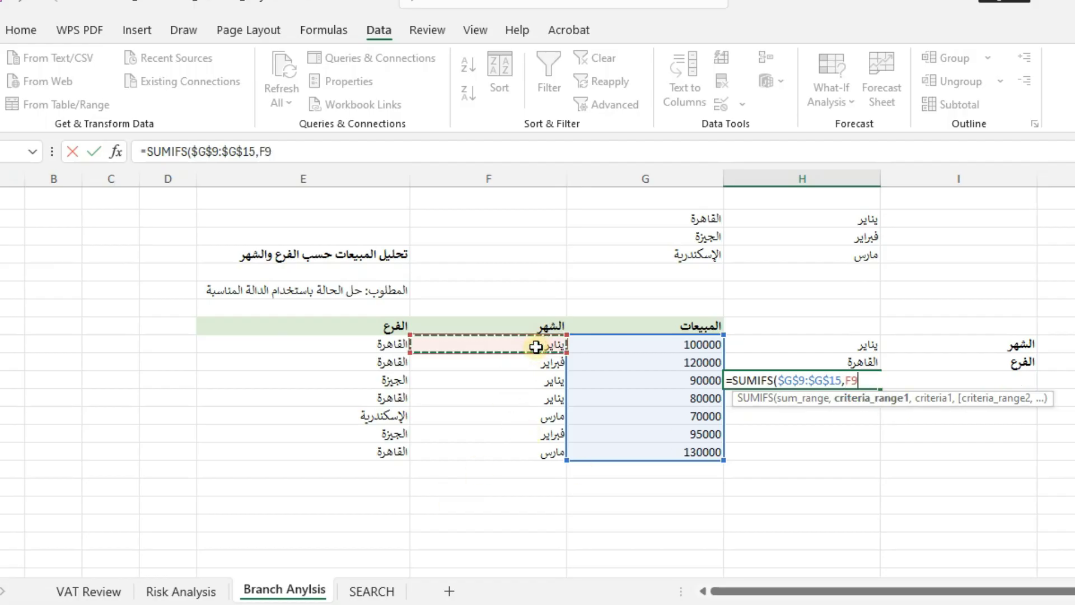
key(ctrl+shift+Down)
key(F4)
text(,)
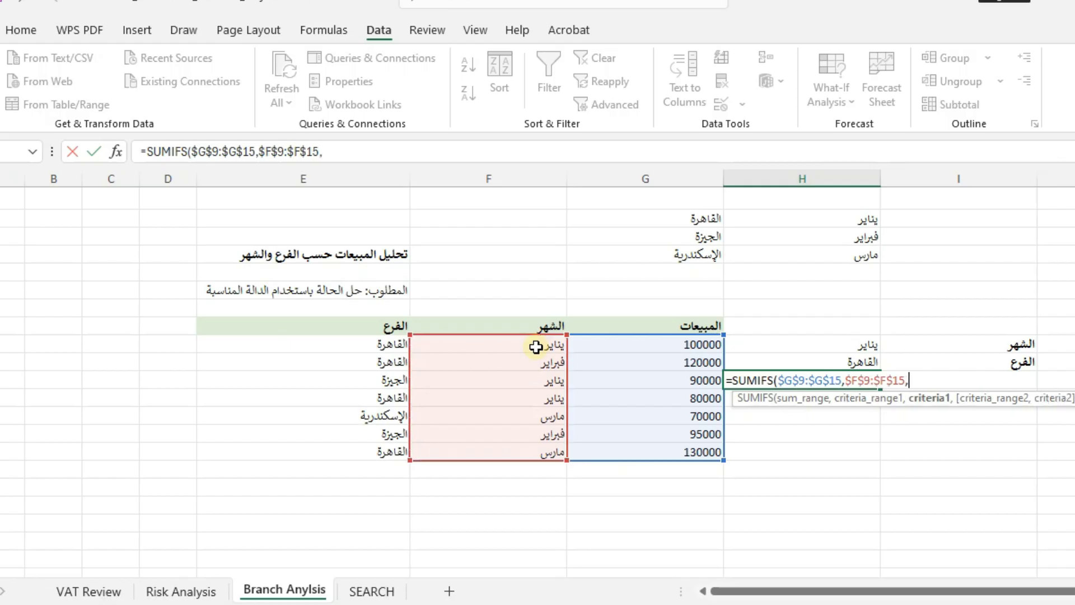
click(869, 343)
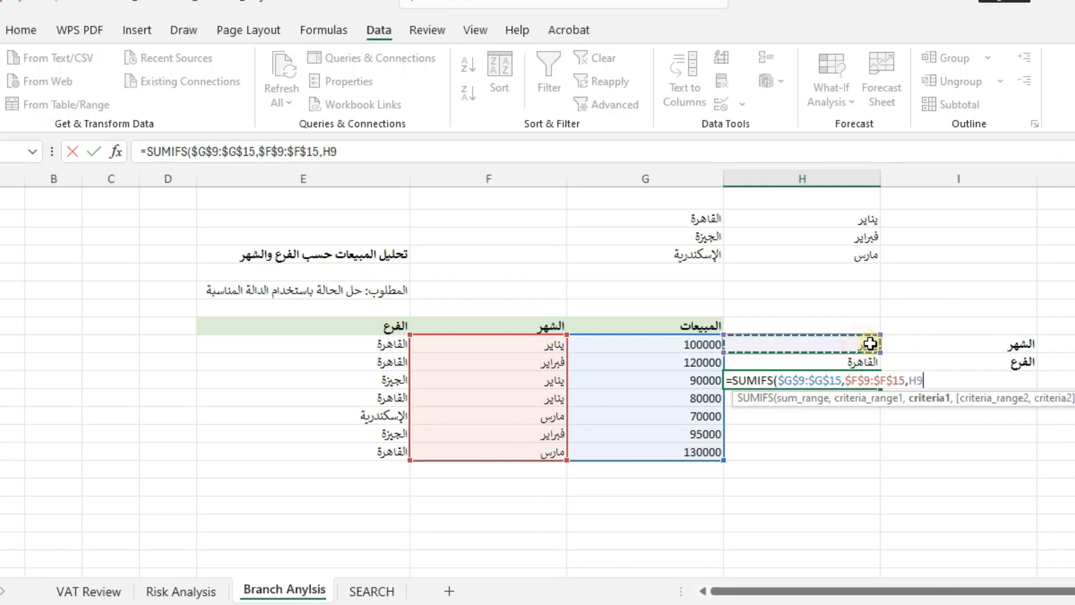
text(,)
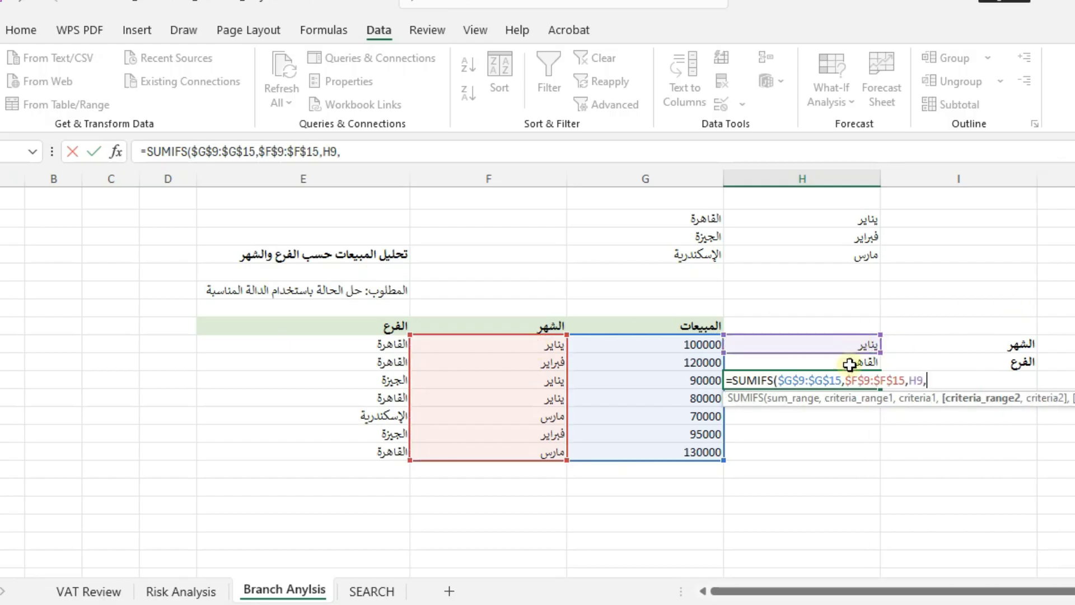
Step: Complete the SUMIFS formula with the branch condition, matching $E$9:$E$15 against H10, and review the total with its selected month and branch
click(393, 344)
key(ctrl+shift+Down)
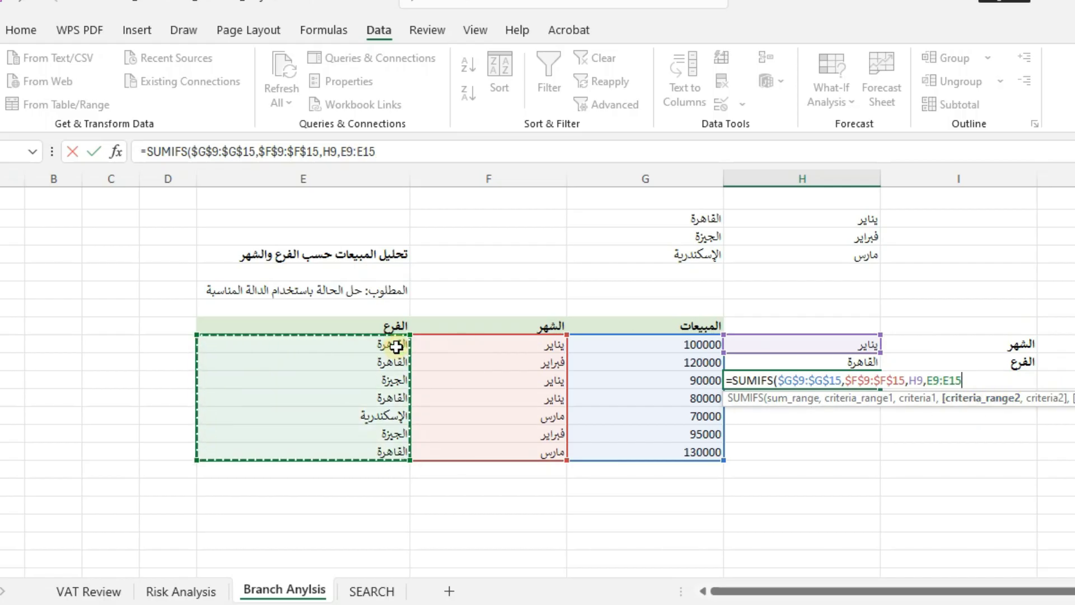
key(F4)
text(,)
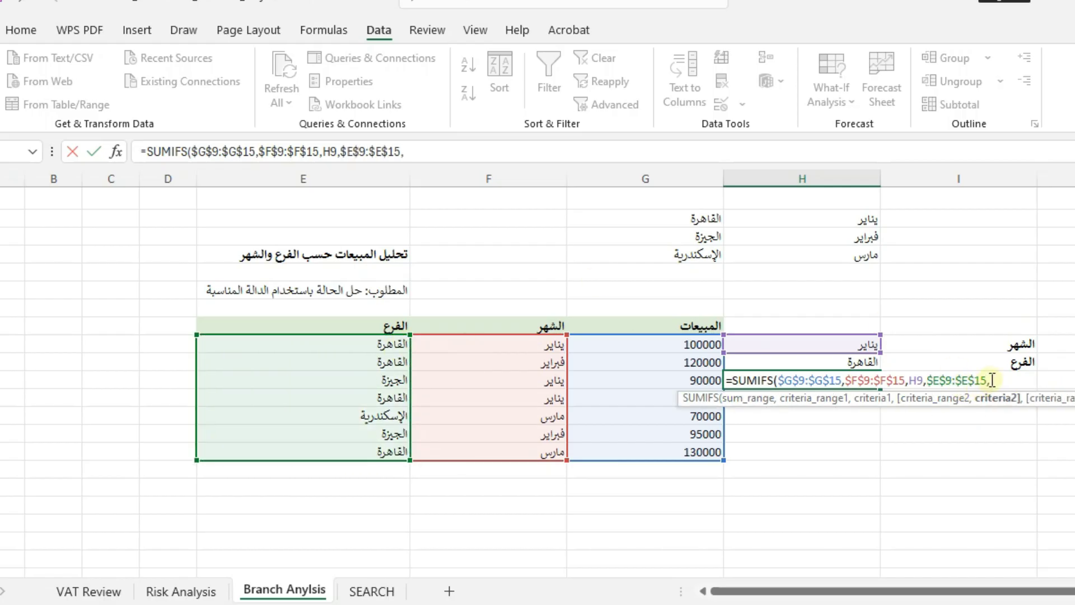
click(861, 363)
key(Return)
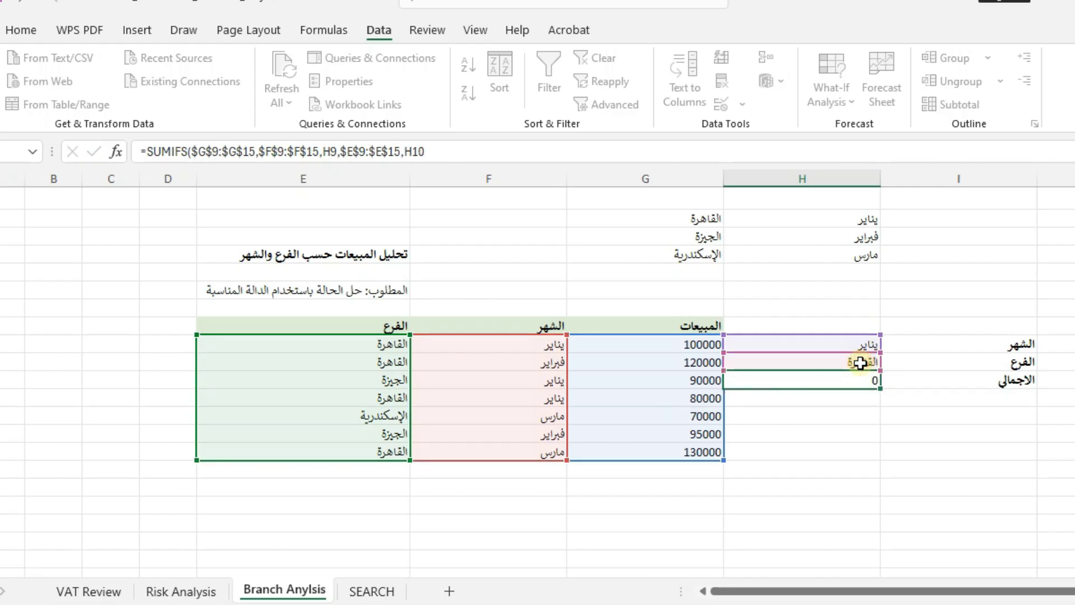
click(842, 382)
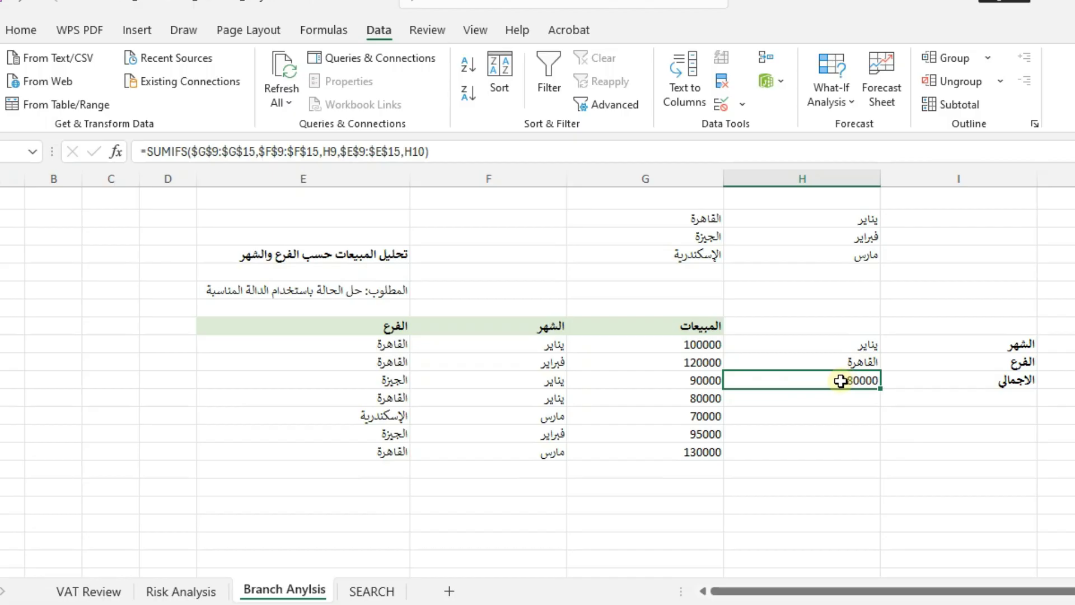
click(842, 341)
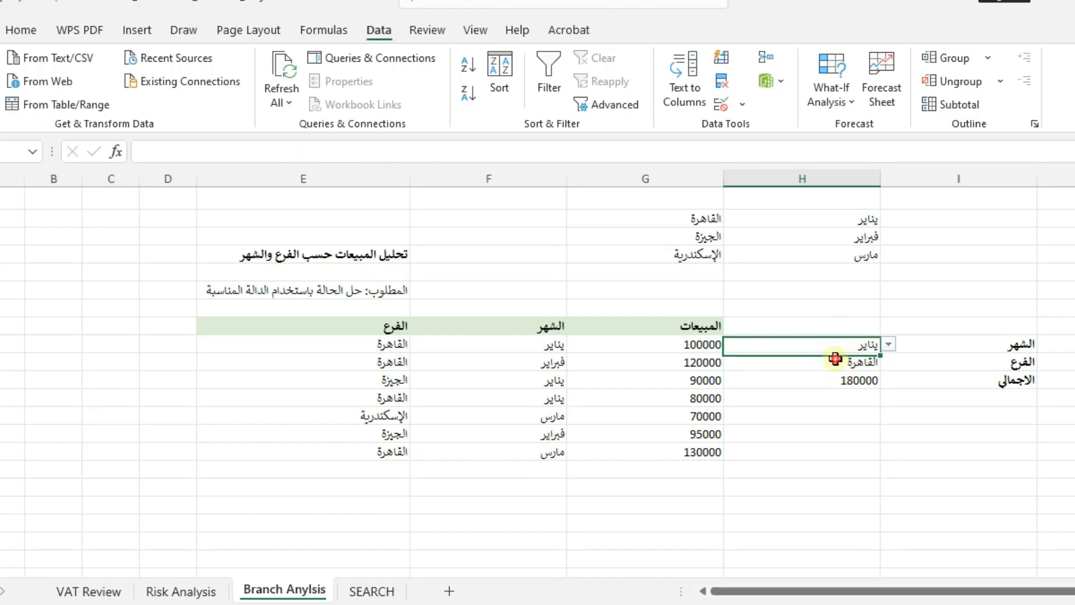
click(835, 359)
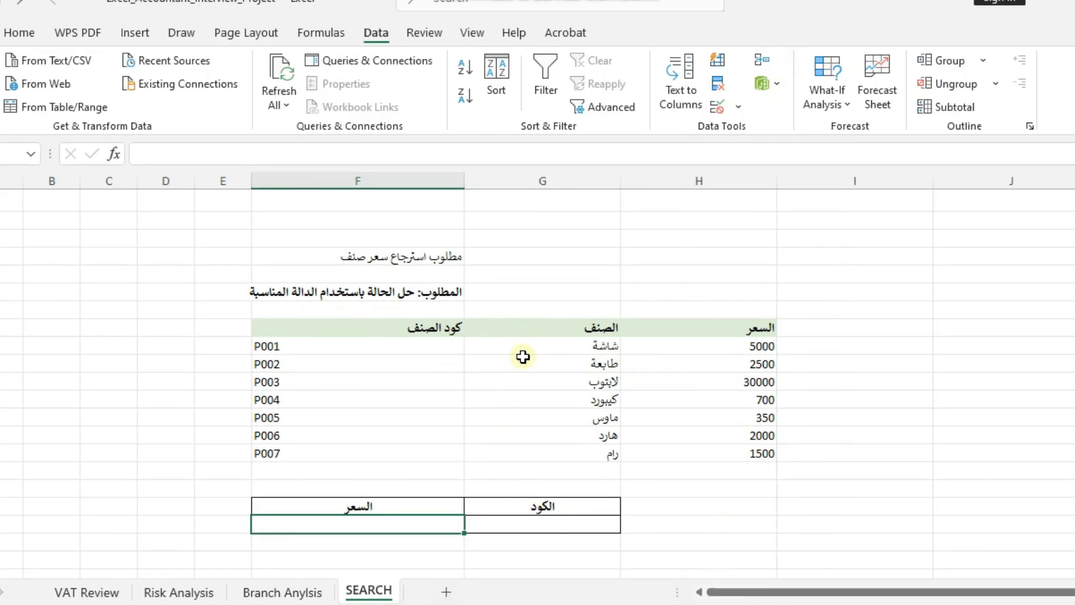
Step: Examine the price lookup case on the SEARCH sheet: its title, the code, item and price columns, and the empty lookup cells
click(392, 256)
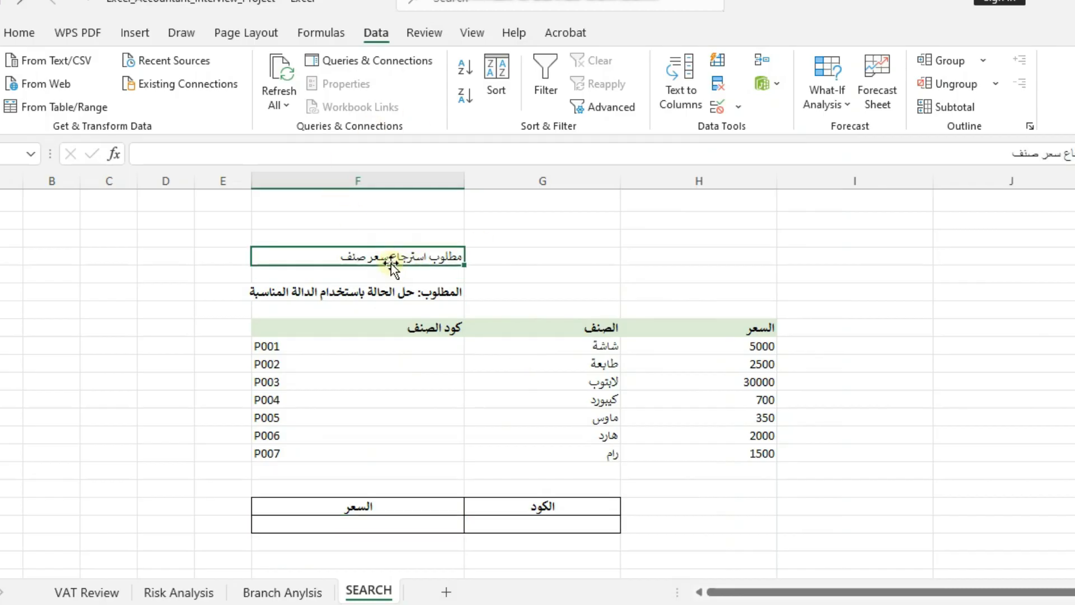
click(398, 398)
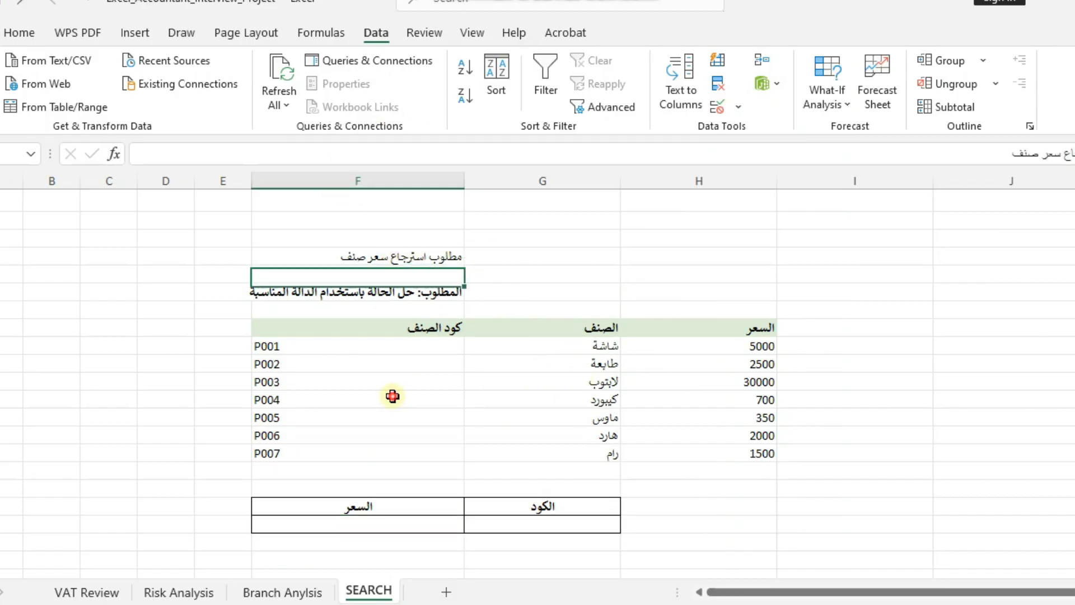
click(593, 361)
click(684, 364)
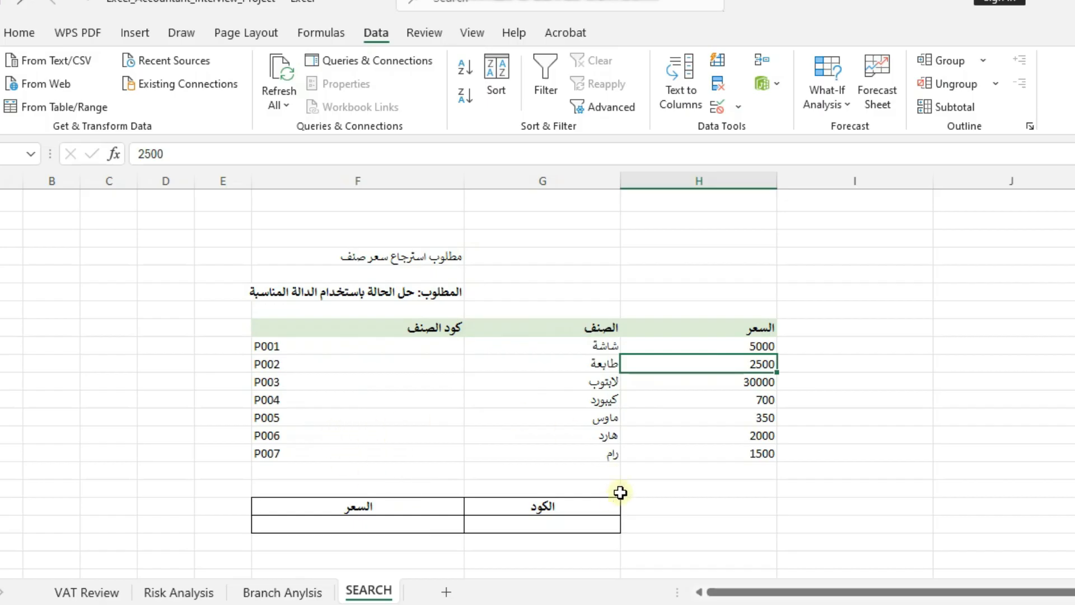
click(575, 525)
click(419, 526)
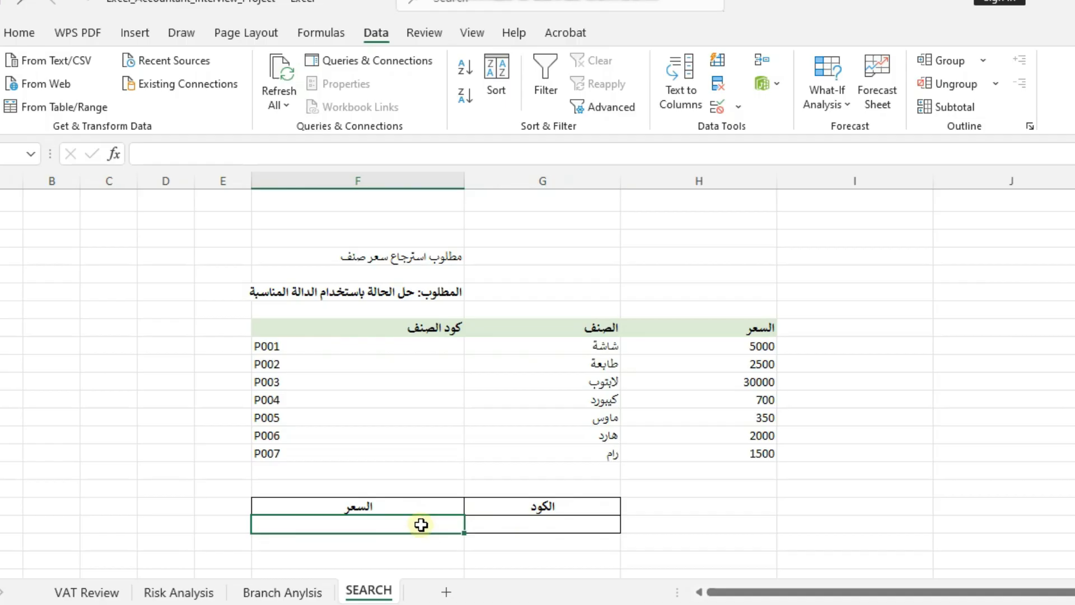
click(542, 416)
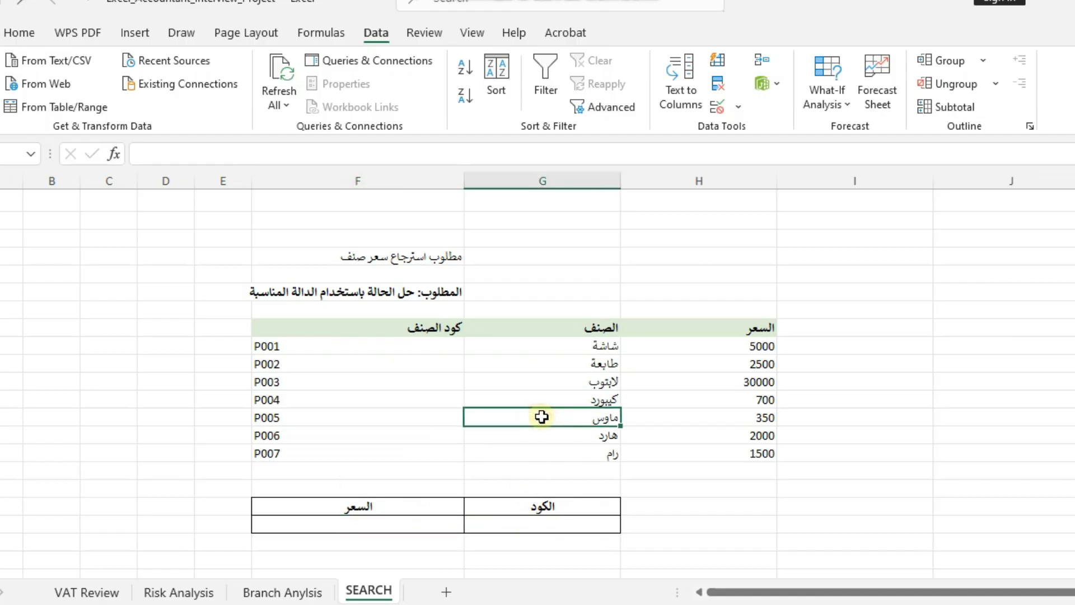
click(431, 530)
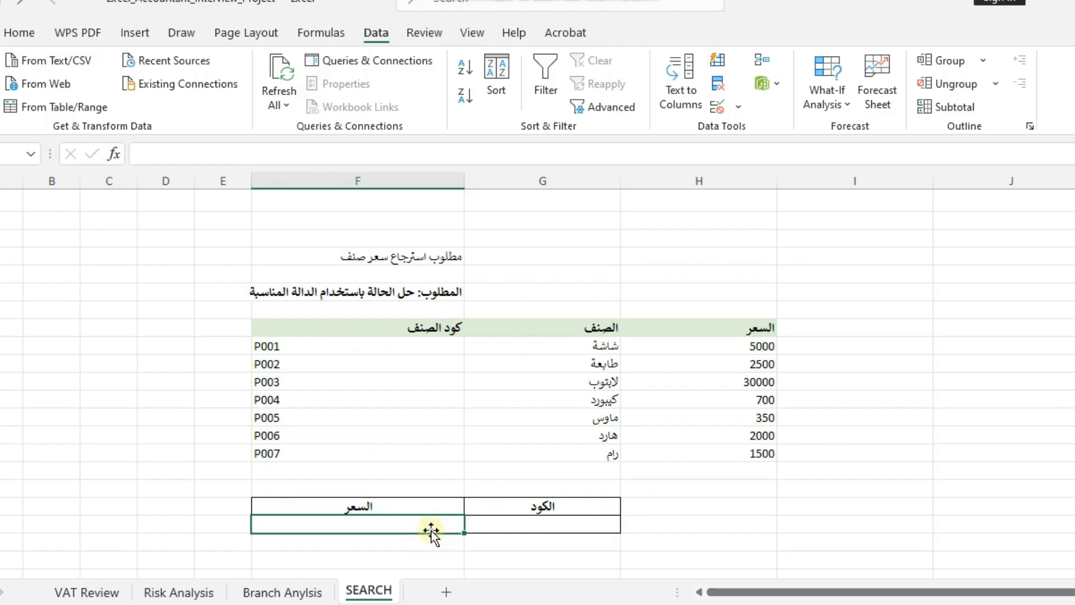
Step: Add a data validation list to the empty cell under الكود, with the item codes =$F$9:$F$15 as source
click(554, 524)
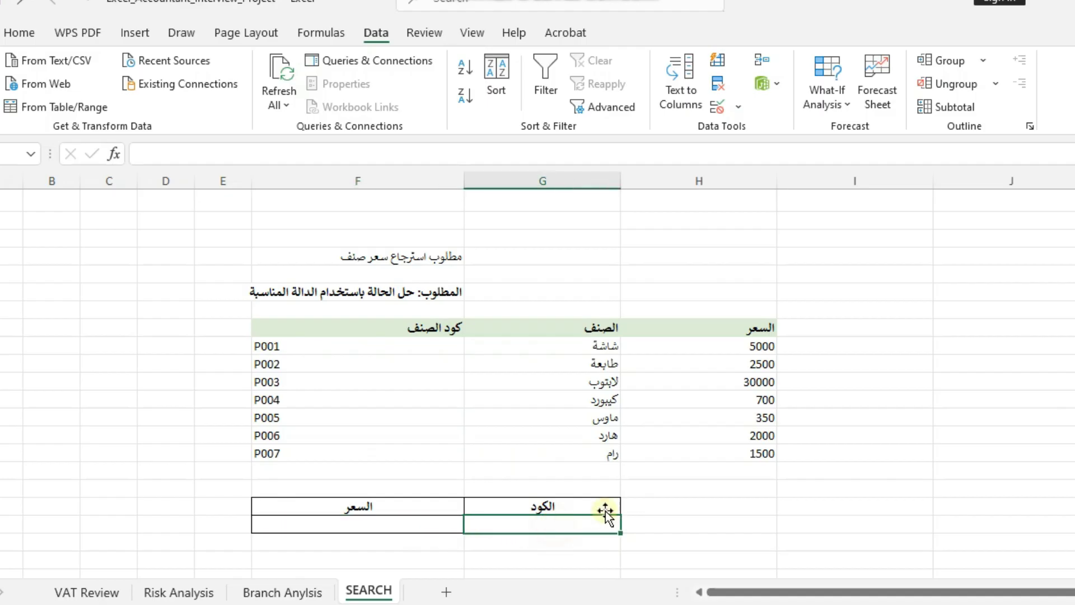
click(719, 106)
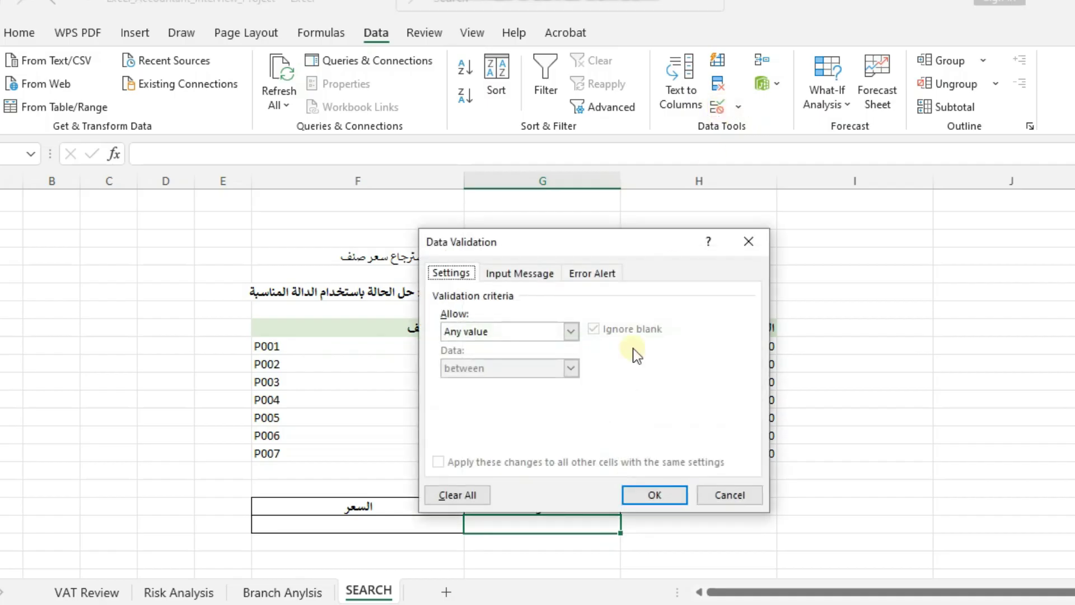
click(573, 335)
click(511, 377)
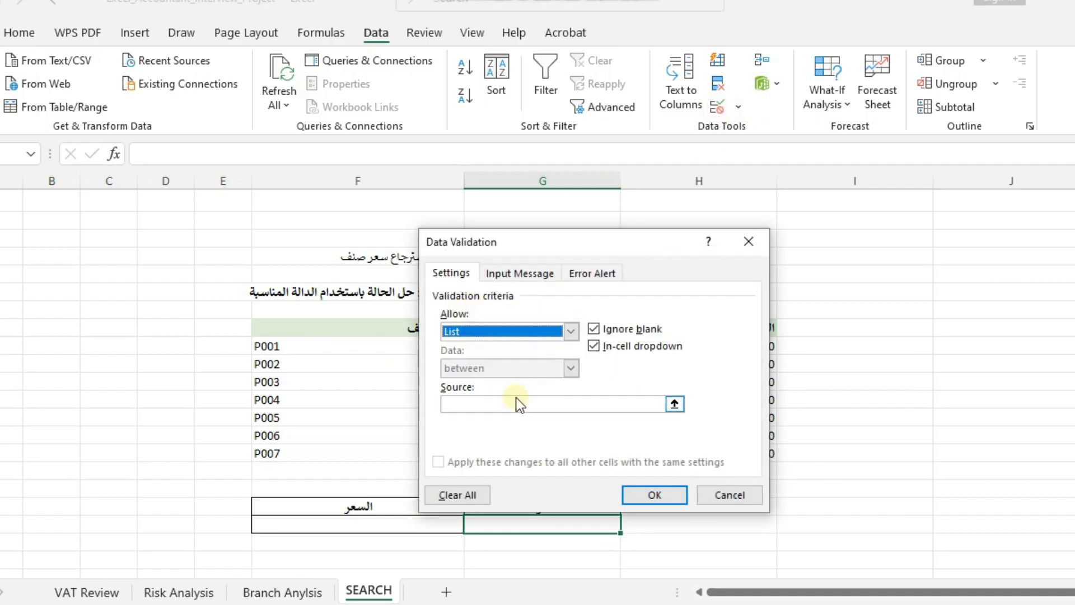
click(516, 402)
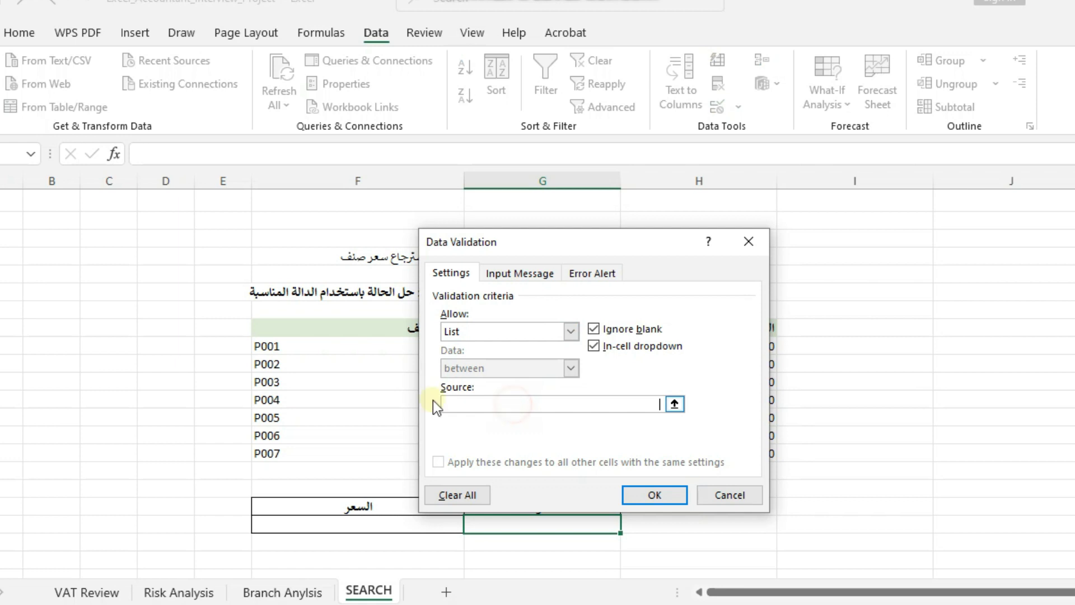
click(336, 348)
key(Down)
key(Down)
key(Down)
key(Down)
key(Down)
key(Down)
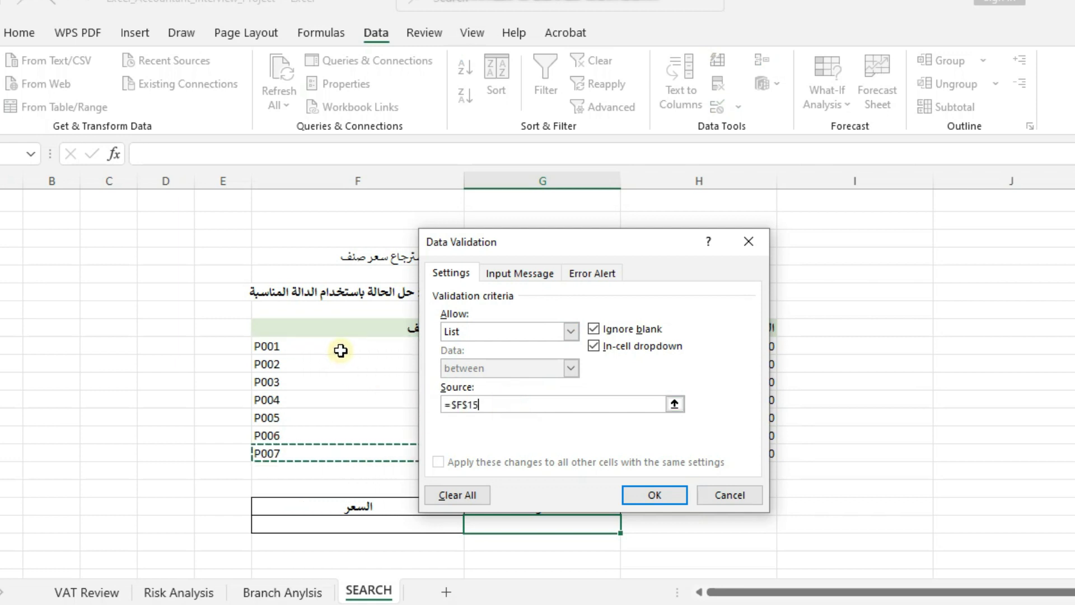
click(341, 351)
key(ctrl+shift+Down)
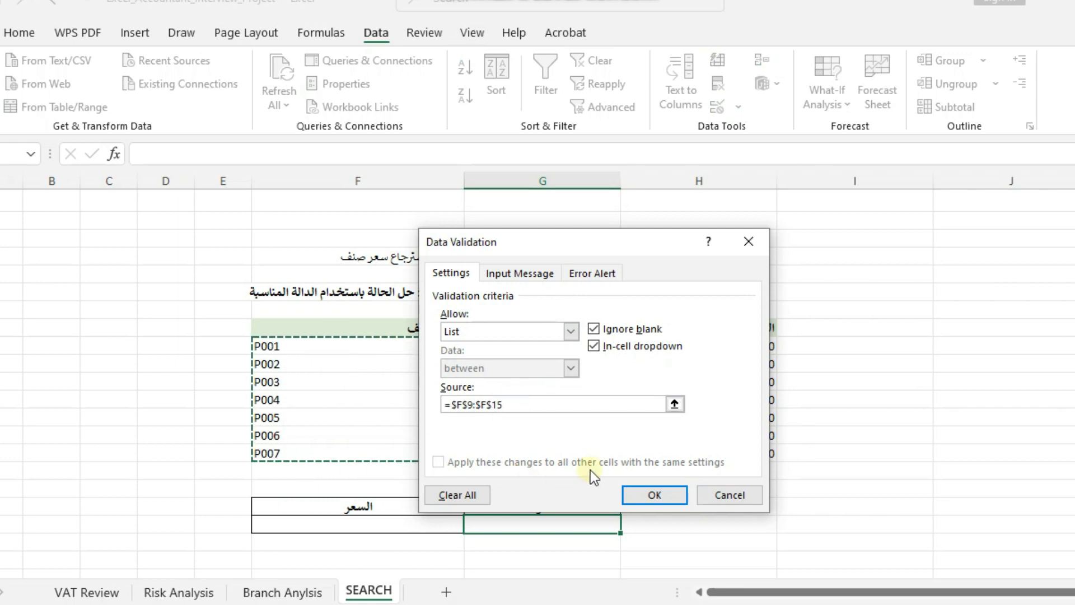
click(630, 494)
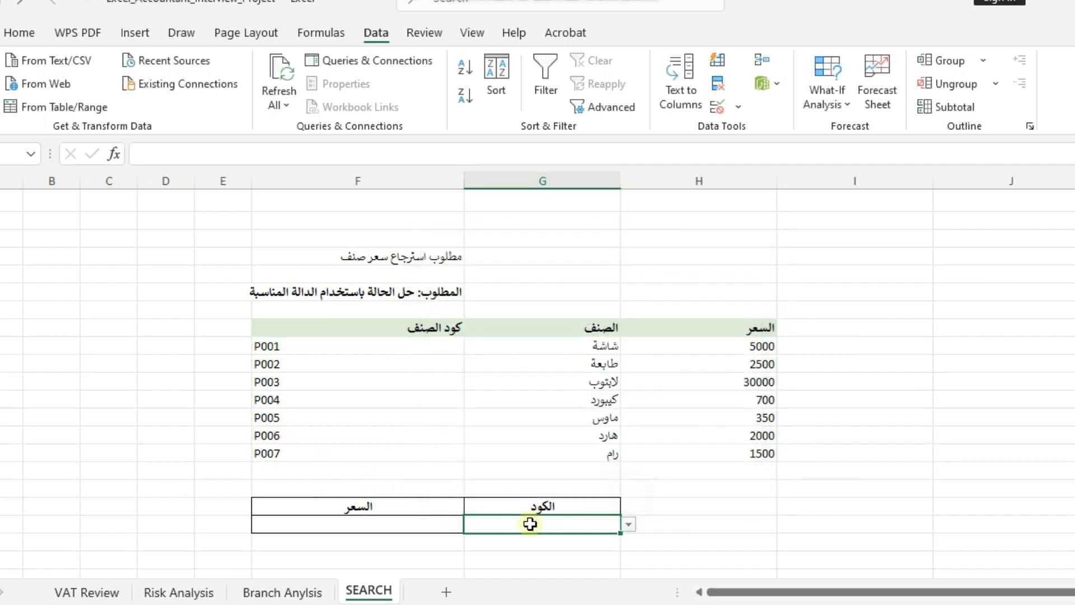
Step: Choose P003 from the item code list in the cell under الكود
click(629, 524)
click(521, 445)
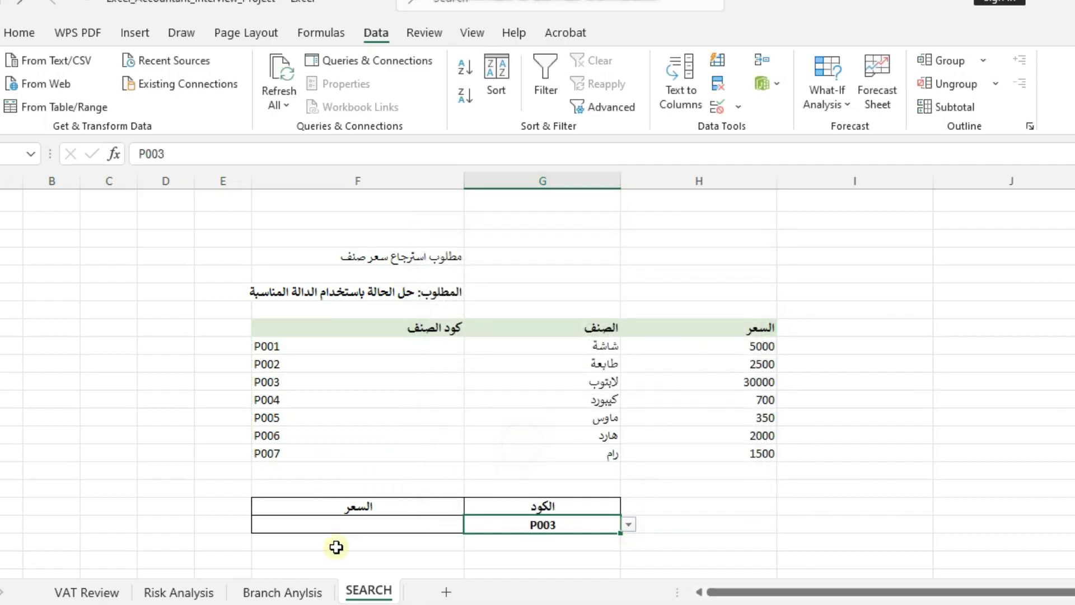
Step: Start a VLOOKUP formula in the empty cell under السعر, with the selected item code in G19 as lookup value
click(384, 525)
text(=)
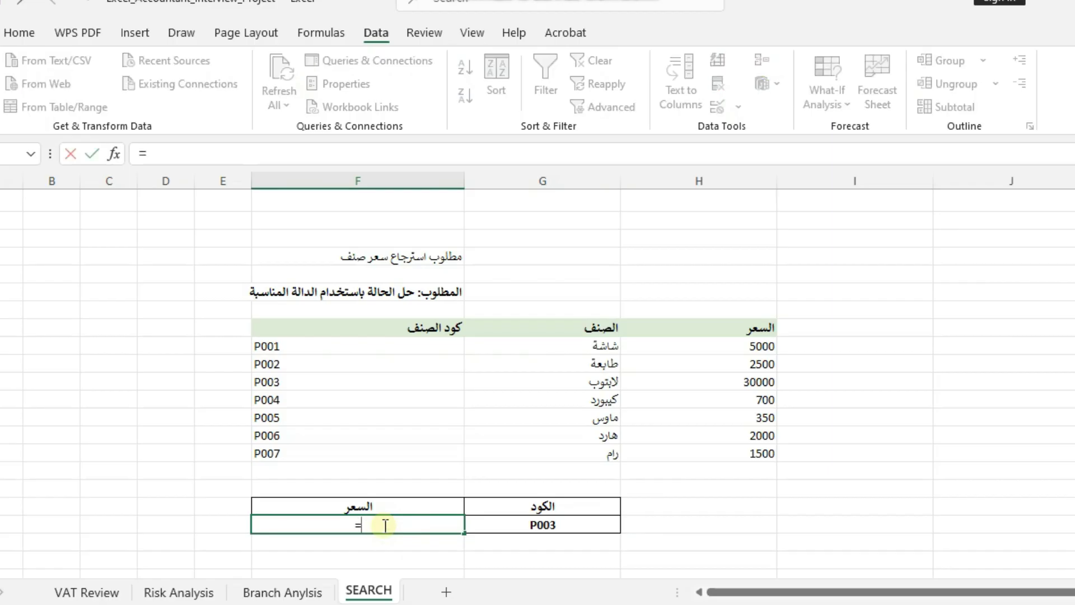
text(VL)
key(Tab)
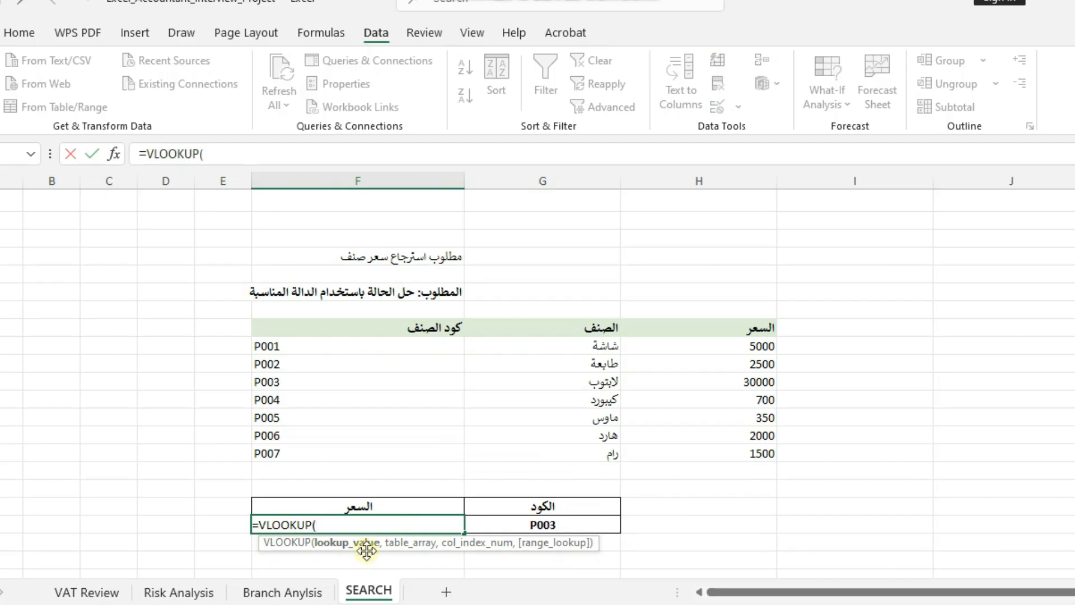
click(588, 524)
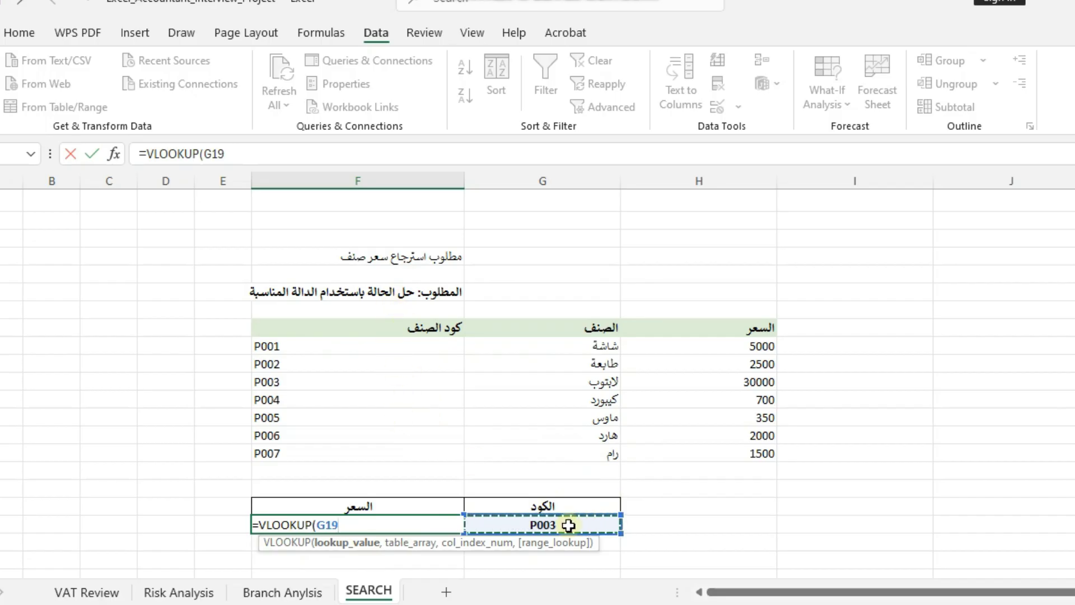
text(,)
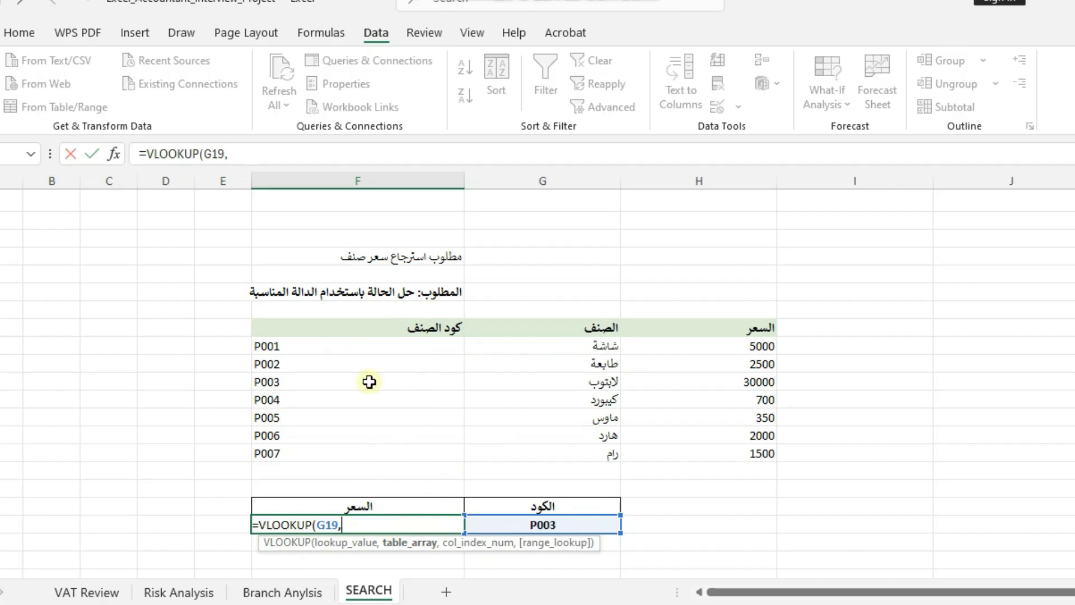
Step: Set the VLOOKUP table array to the item table's data rows, F9:H15
click(397, 348)
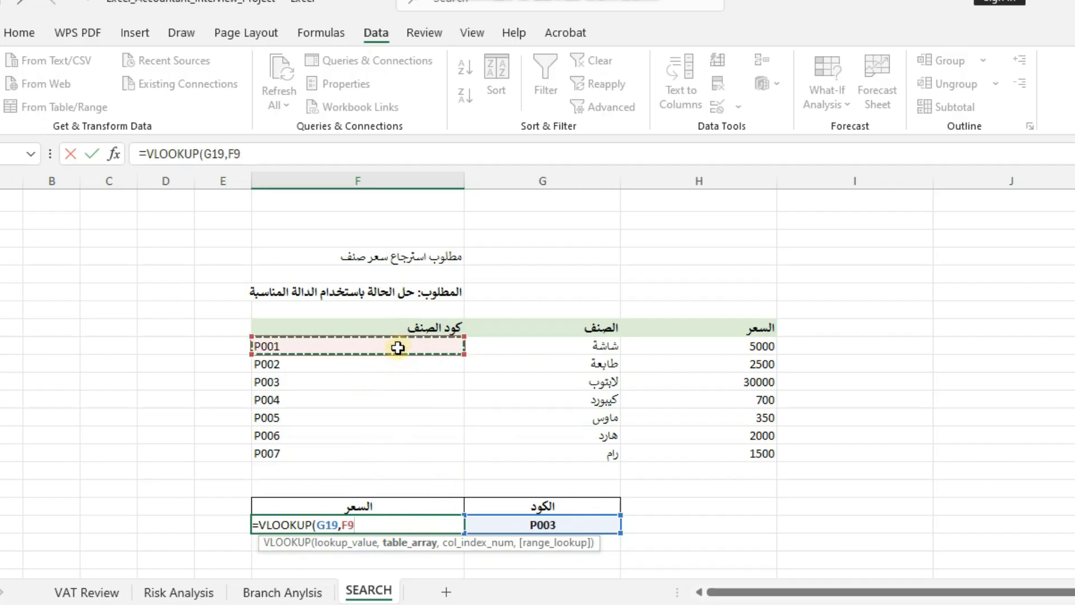
key(Right)
key(Left)
key(shift+Right)
key(shift+Right)
key(ctrl+shift+Down)
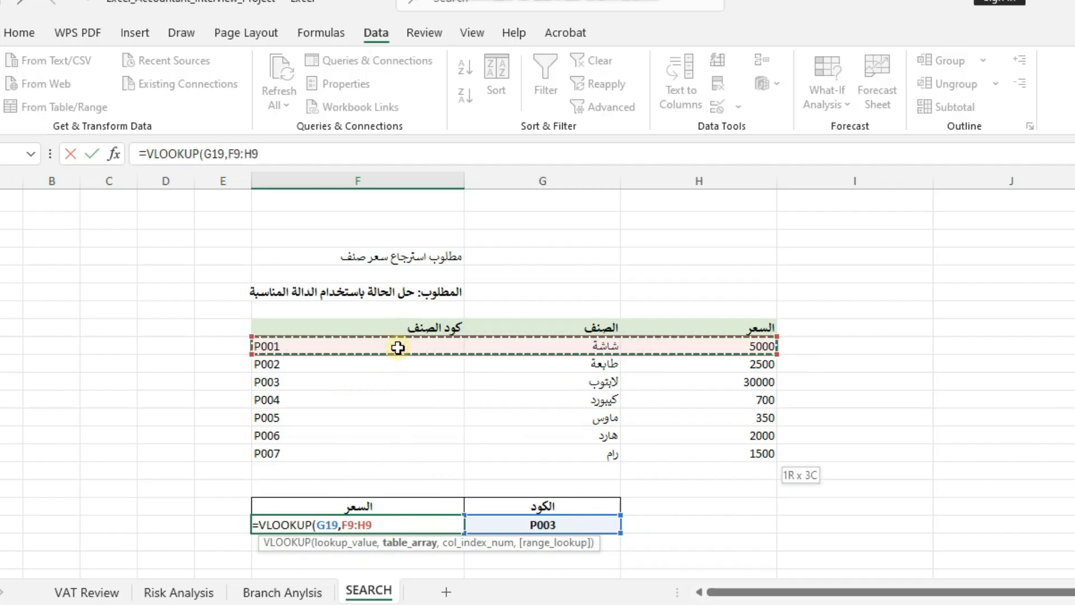
text(,)
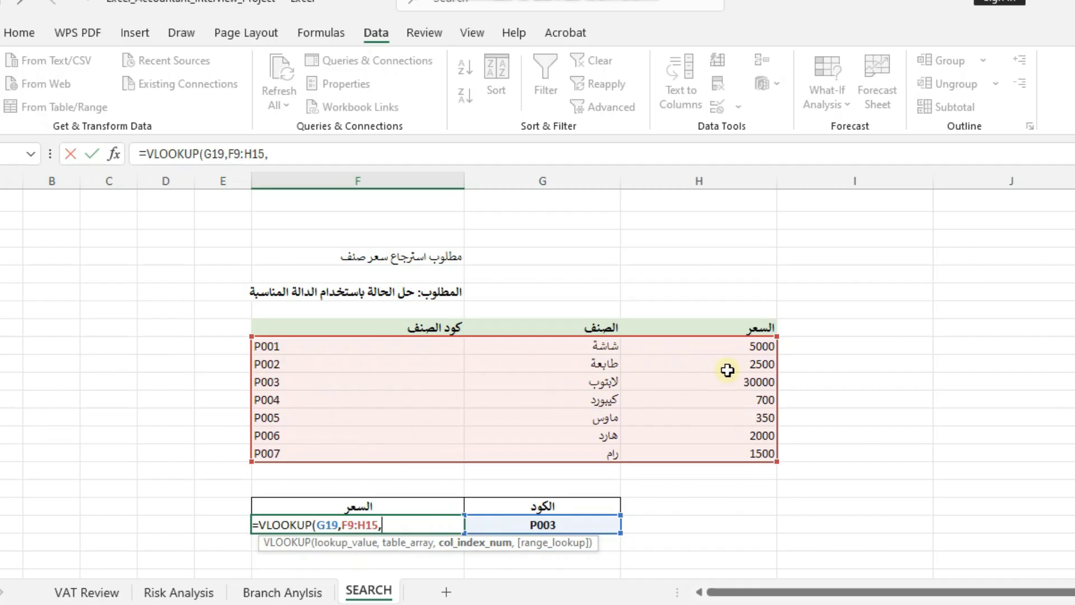
Step: Complete the VLOOKUP with column index 3 and FALSE for an exact match, and check the P003 price against the item table
text(,)
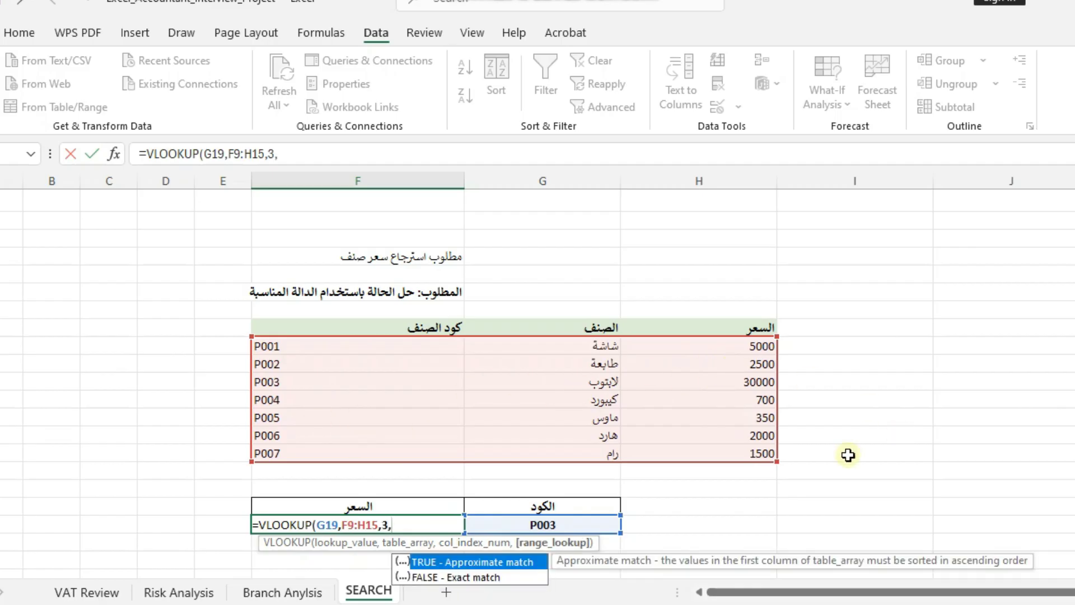
double_click(471, 577)
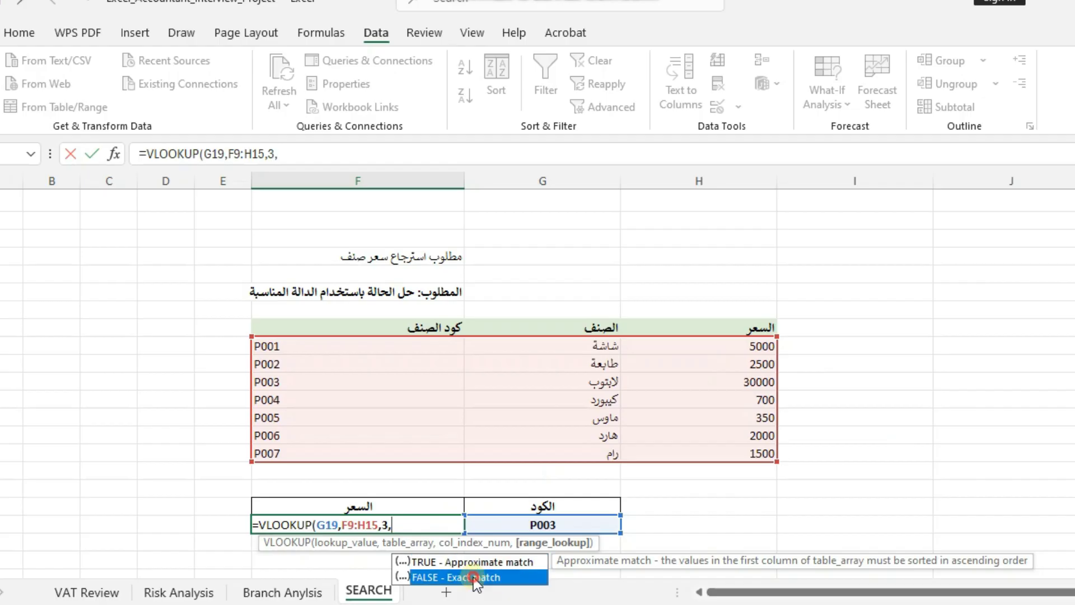
key(Return)
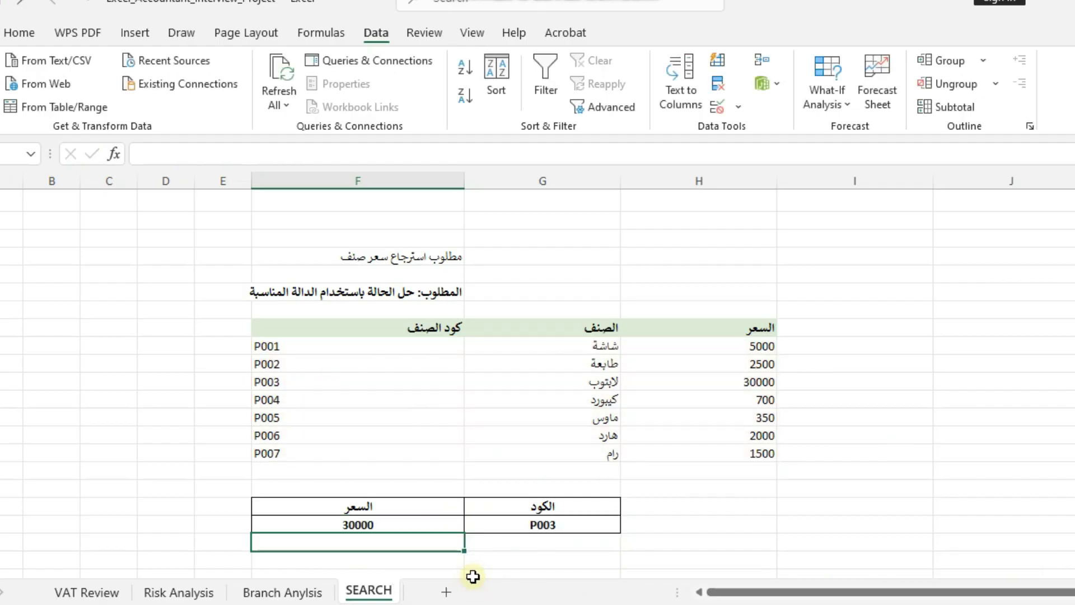
click(554, 522)
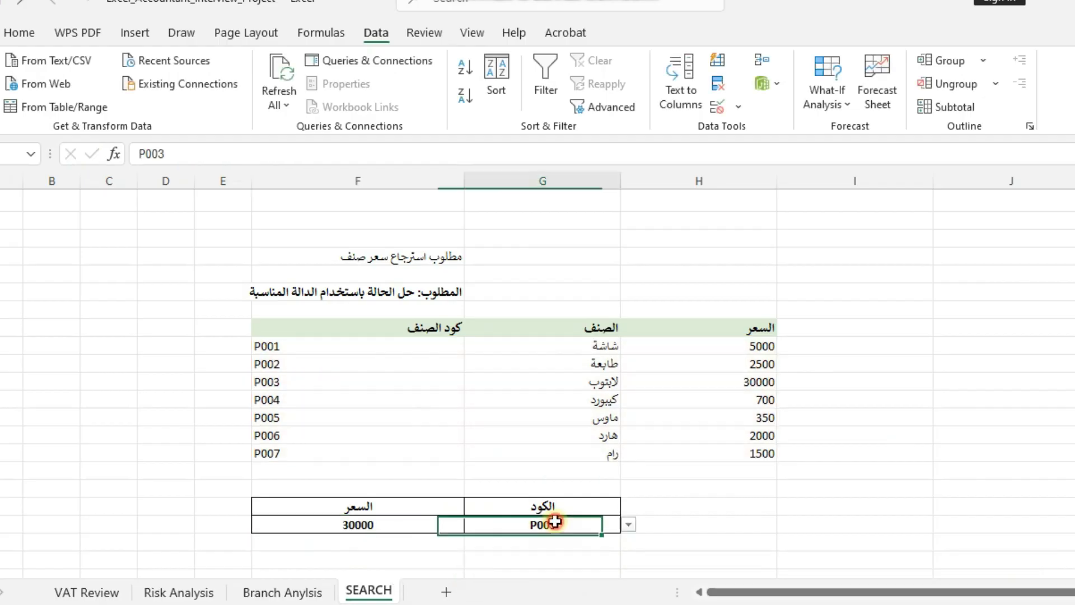
click(704, 381)
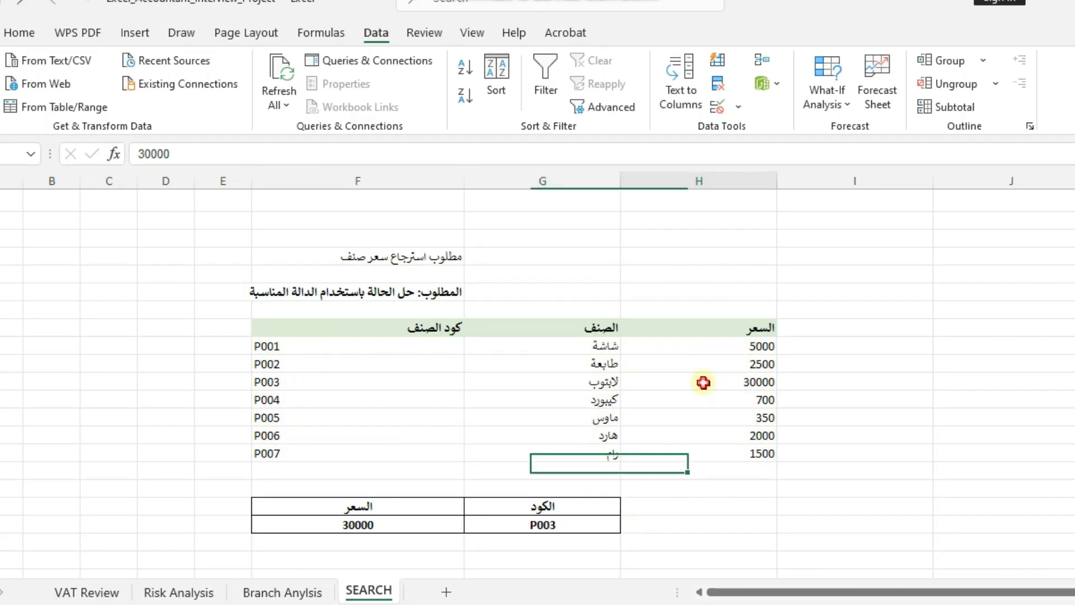
Step: Choose P007 from the item code list under الكود, and check the looked-up price and its formula against the item table
click(570, 526)
click(633, 524)
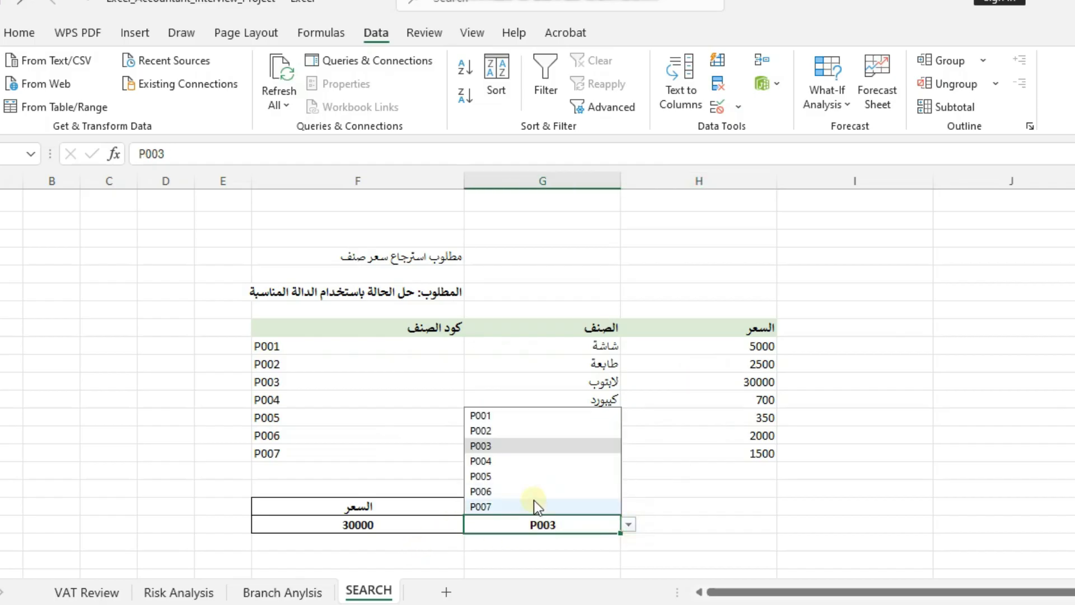
click(528, 506)
click(364, 524)
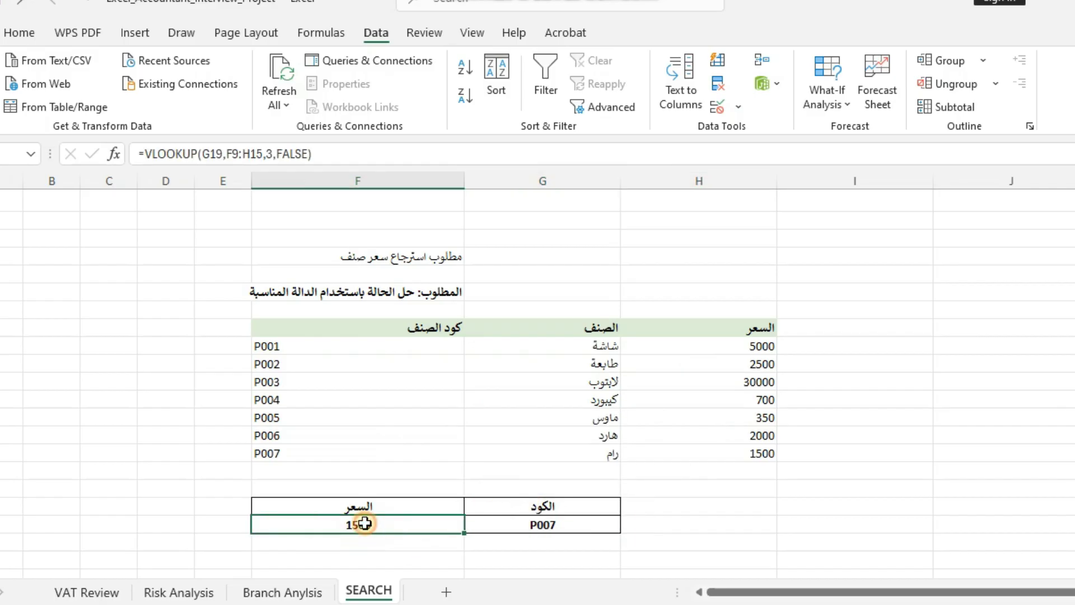
click(544, 528)
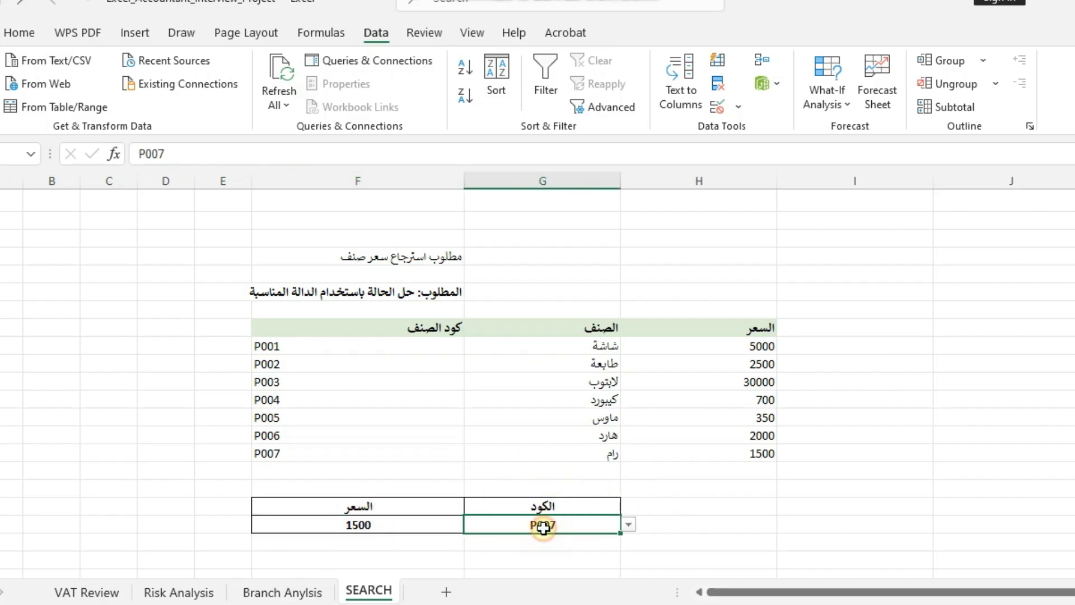
click(595, 451)
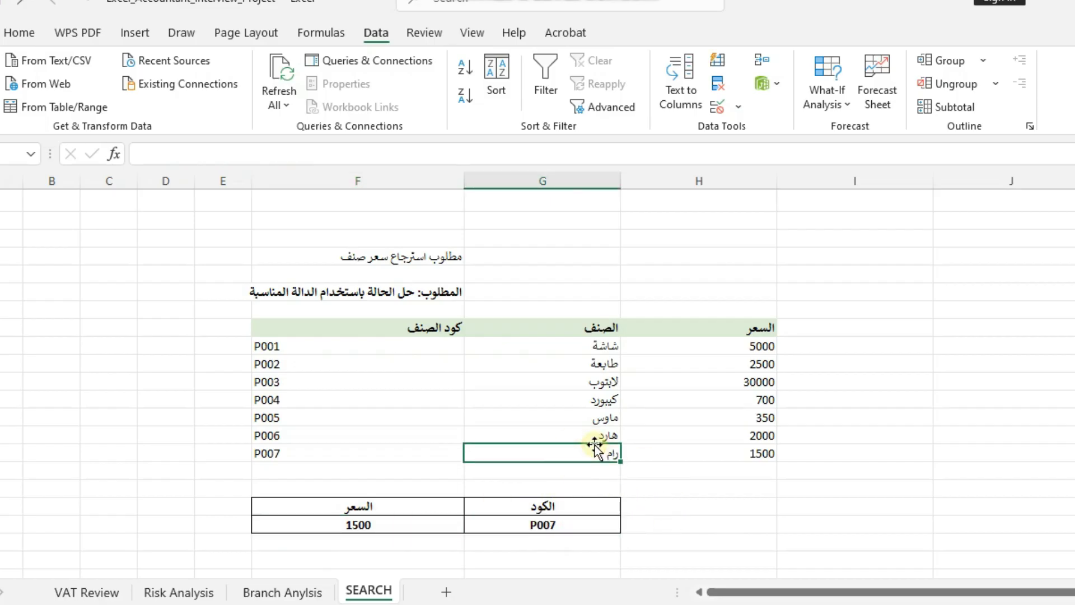